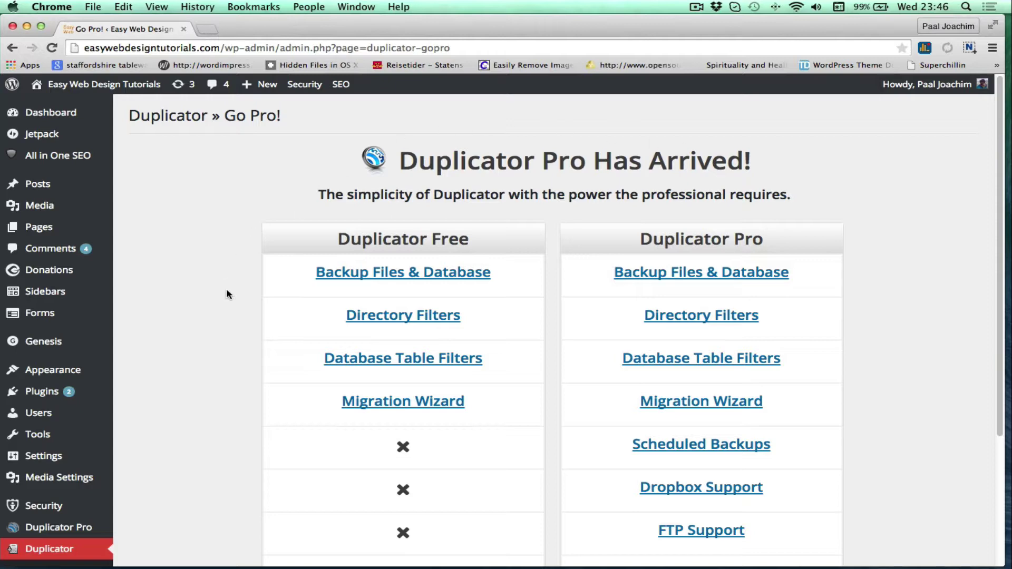
Scroll through the Duplicator Go Pro comparison page
scroll(226, 290, down, 5)
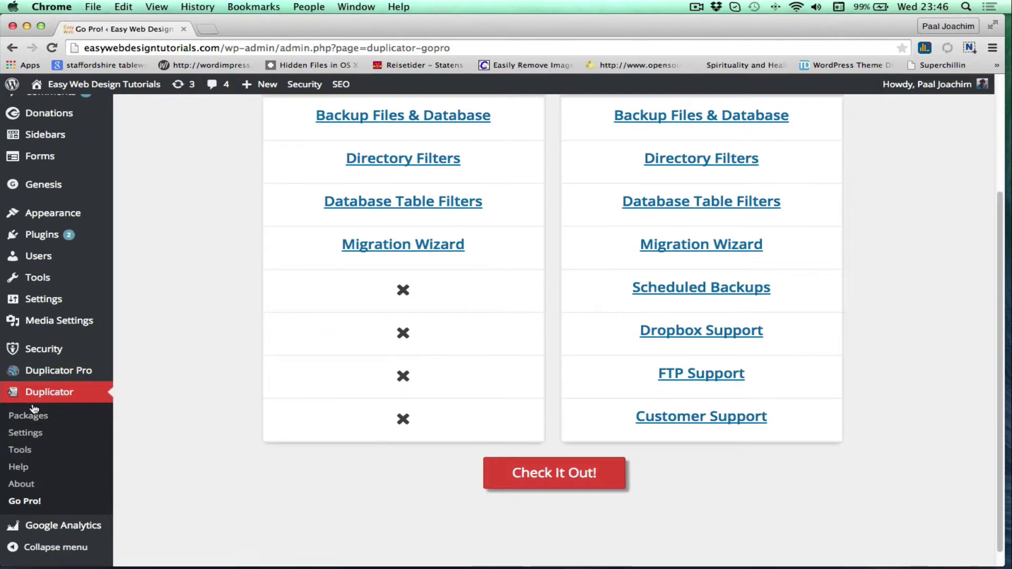
click(28, 504)
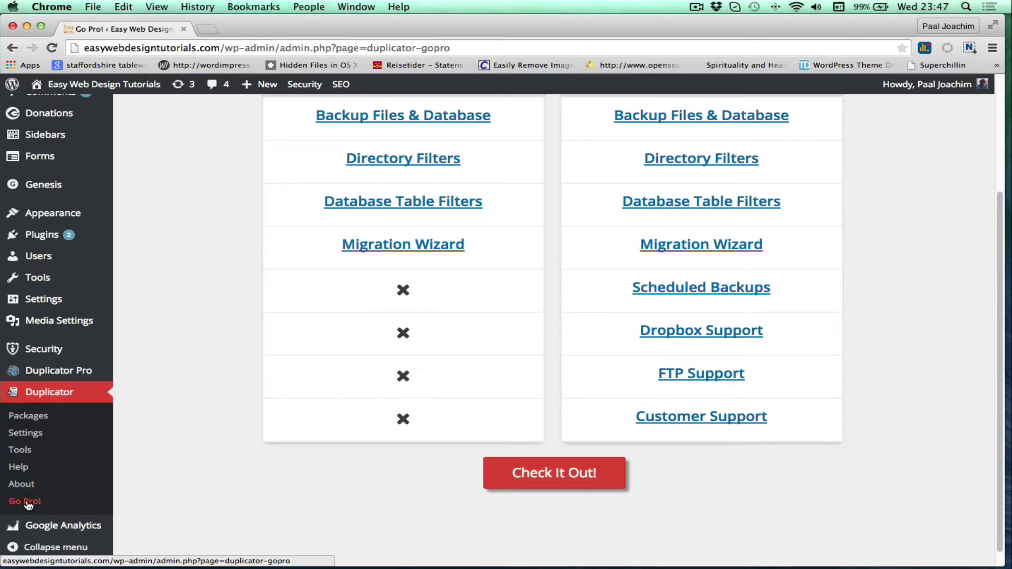
scroll(220, 403, down, 2)
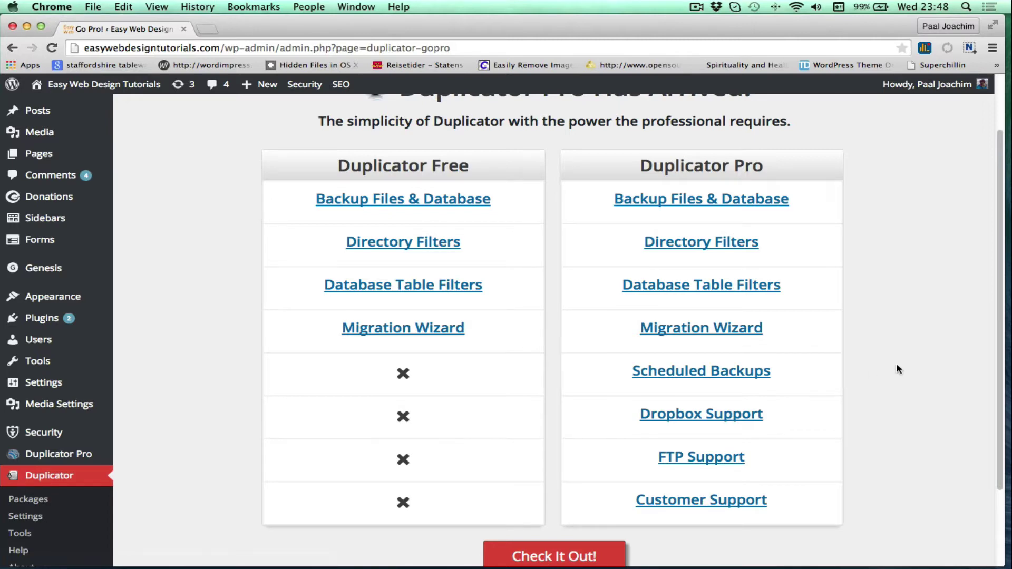
scroll(902, 359, down, 1)
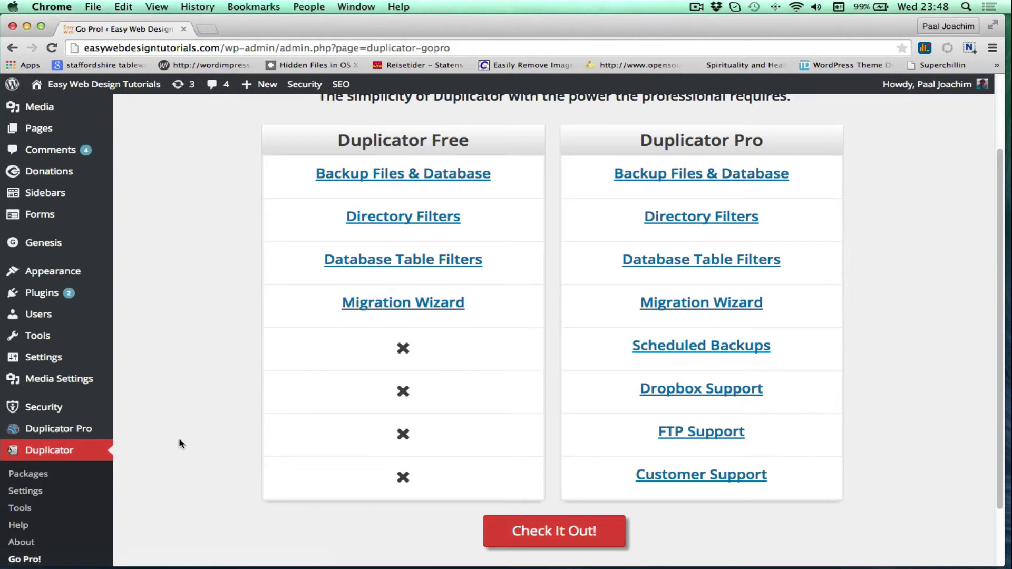
Confirm the licence is active on the Settings Licensing tab, then view Templates
mouse_move(42, 435)
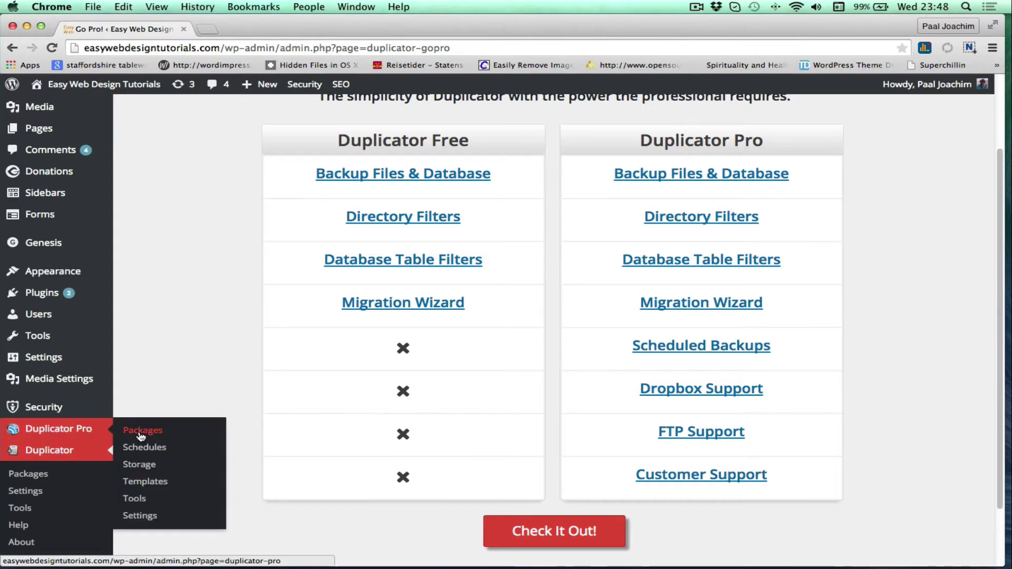
click(140, 518)
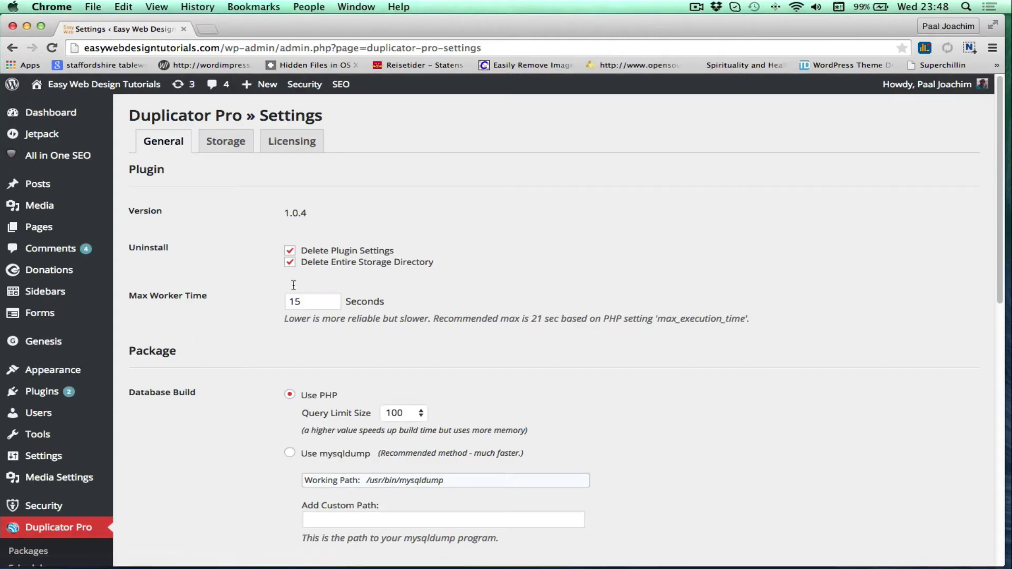
click(295, 144)
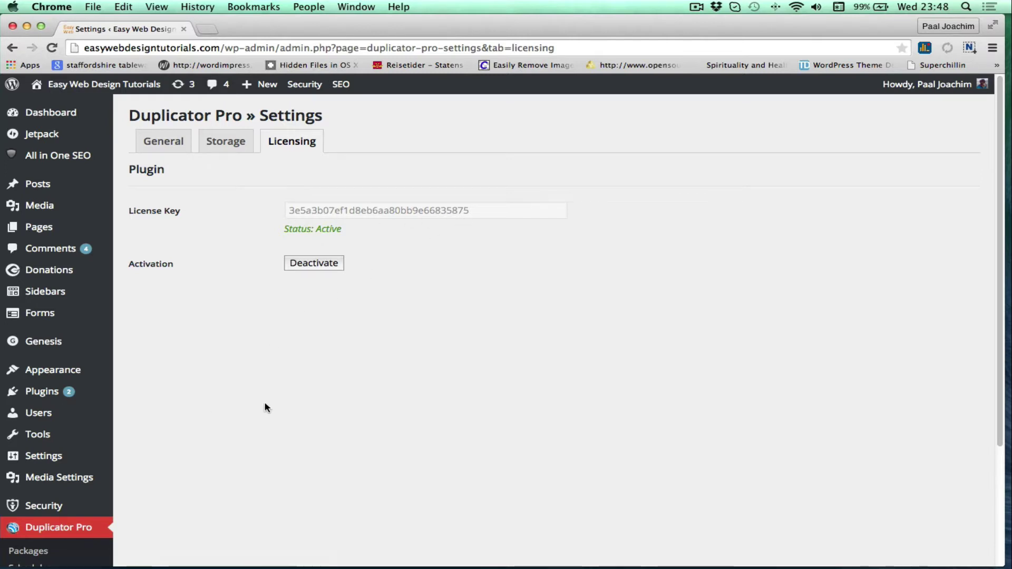
scroll(266, 408, down, 5)
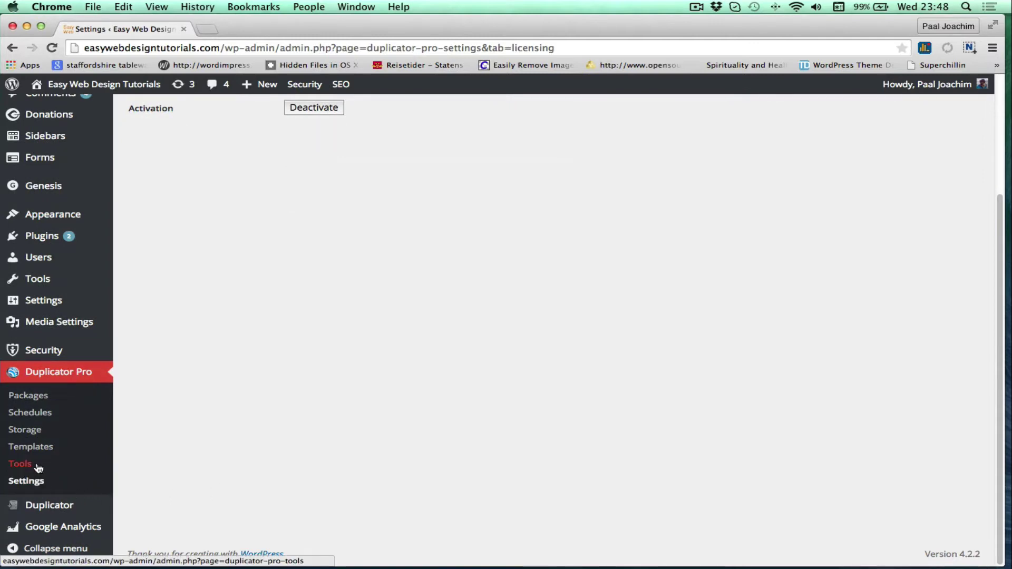
click(33, 449)
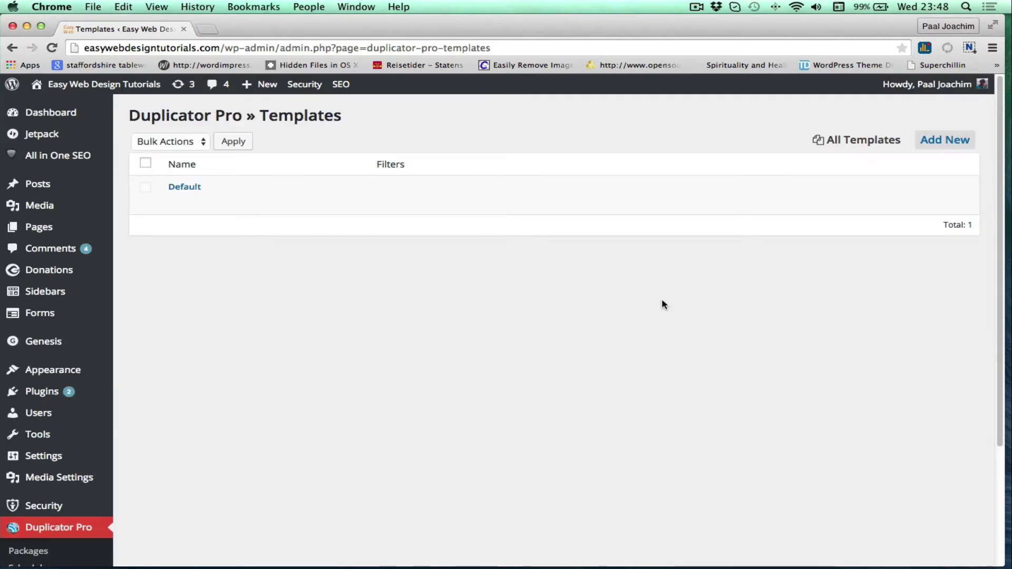
Start a new package template and look through its Archive and Installer sections
click(940, 143)
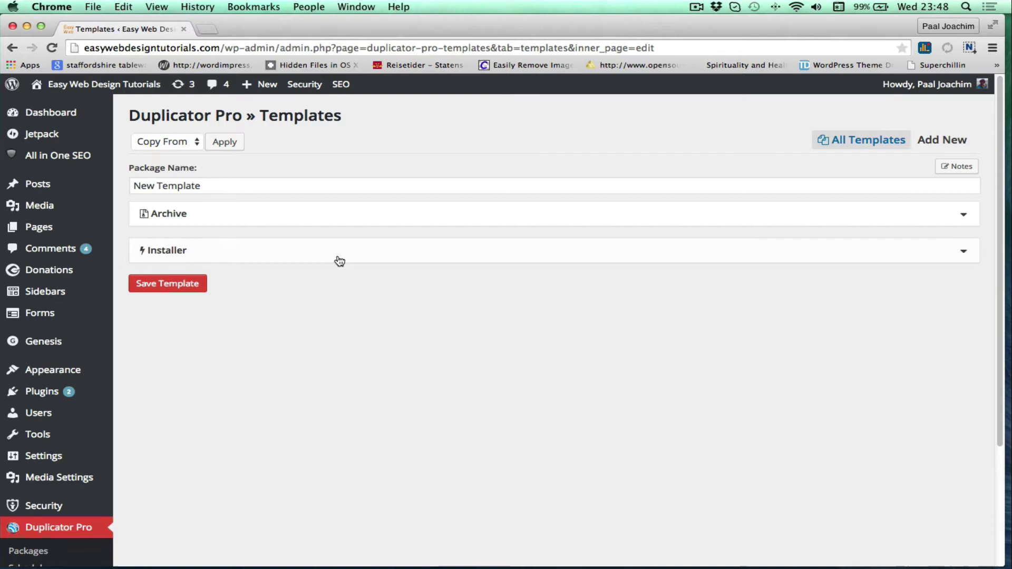
click(964, 216)
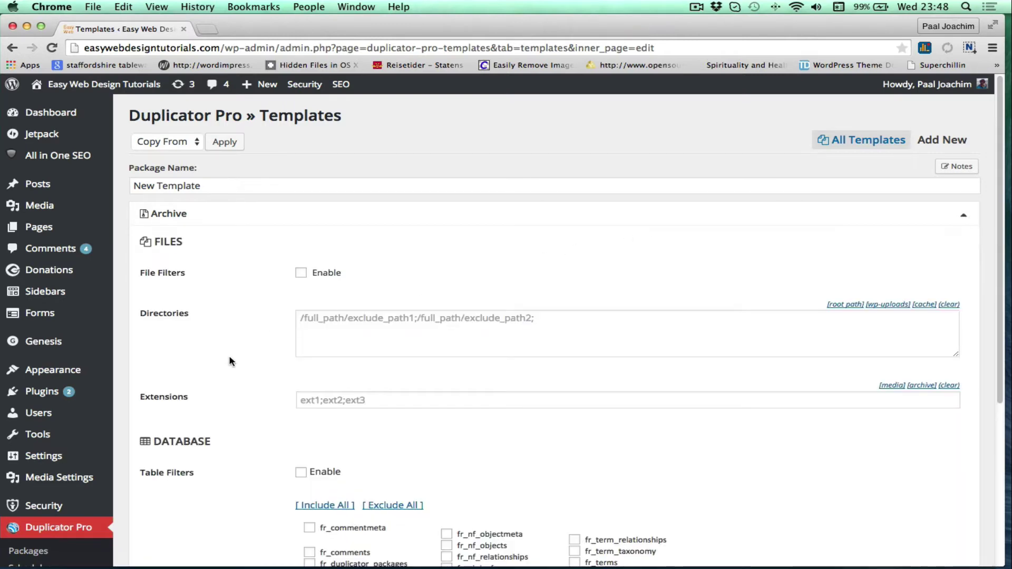
scroll(230, 362, down, 2)
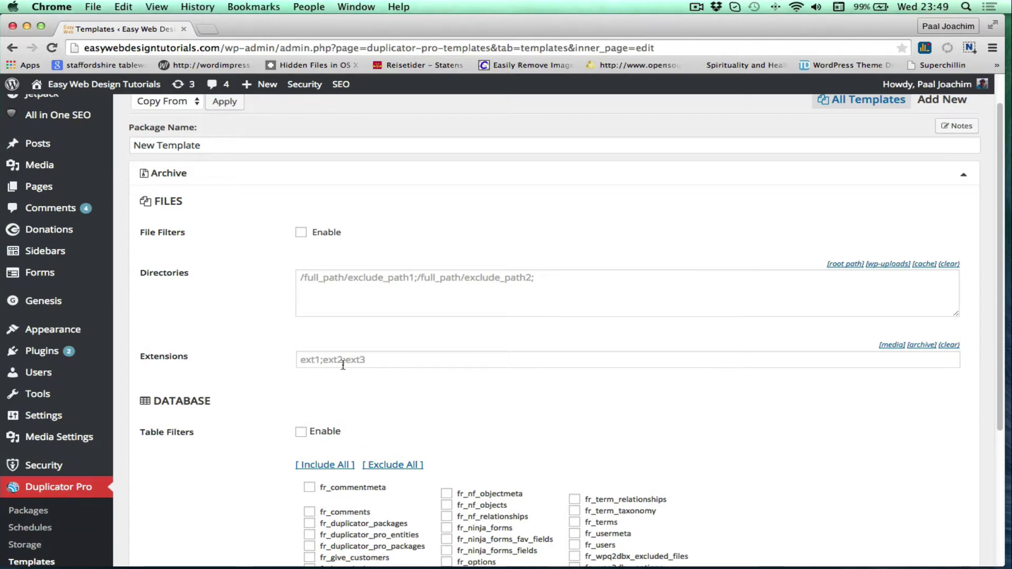
click(963, 175)
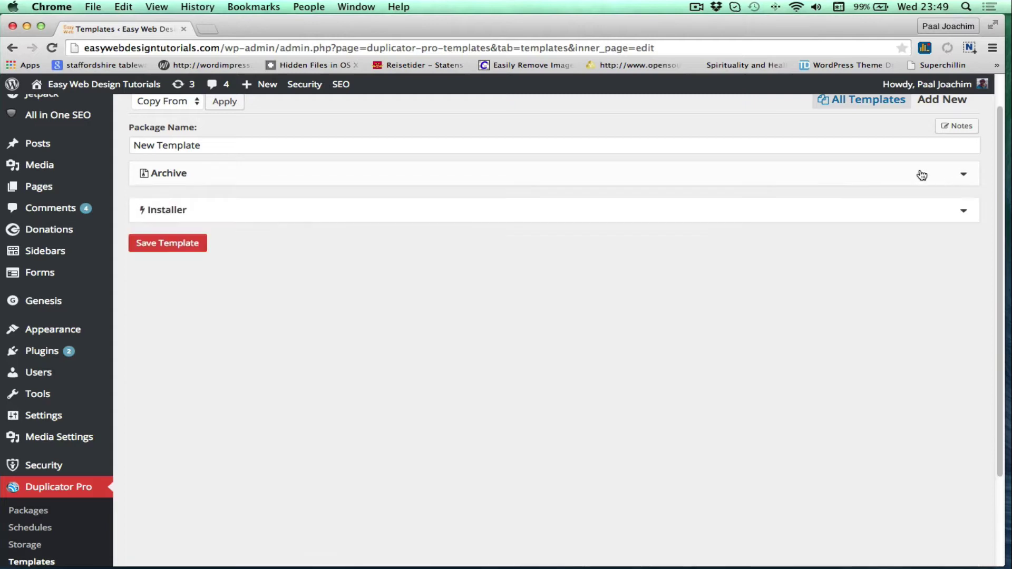
click(964, 215)
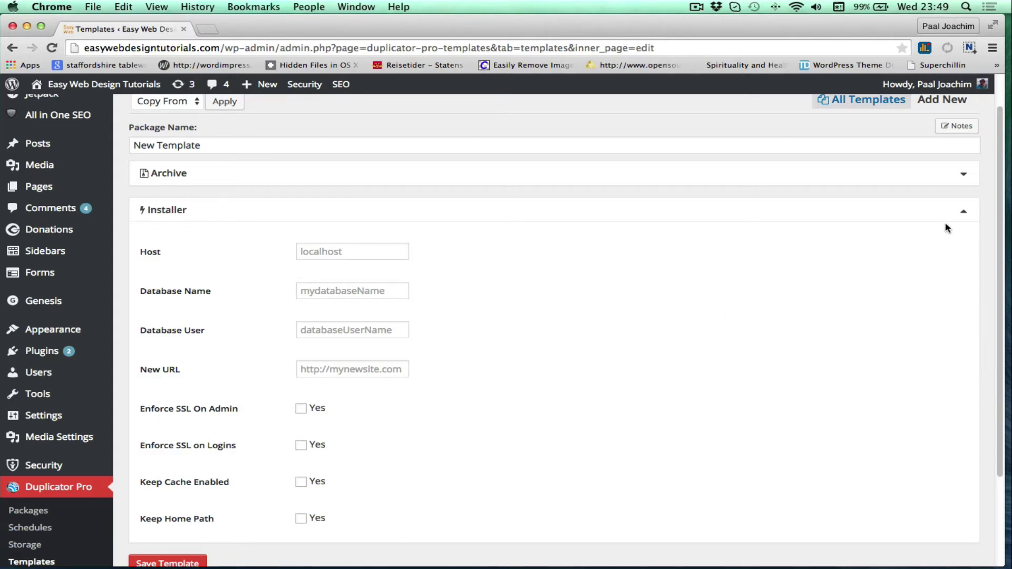
click(969, 215)
Rename the template's package name to 'Updated template' and save it
scroll(843, 290, up, 2)
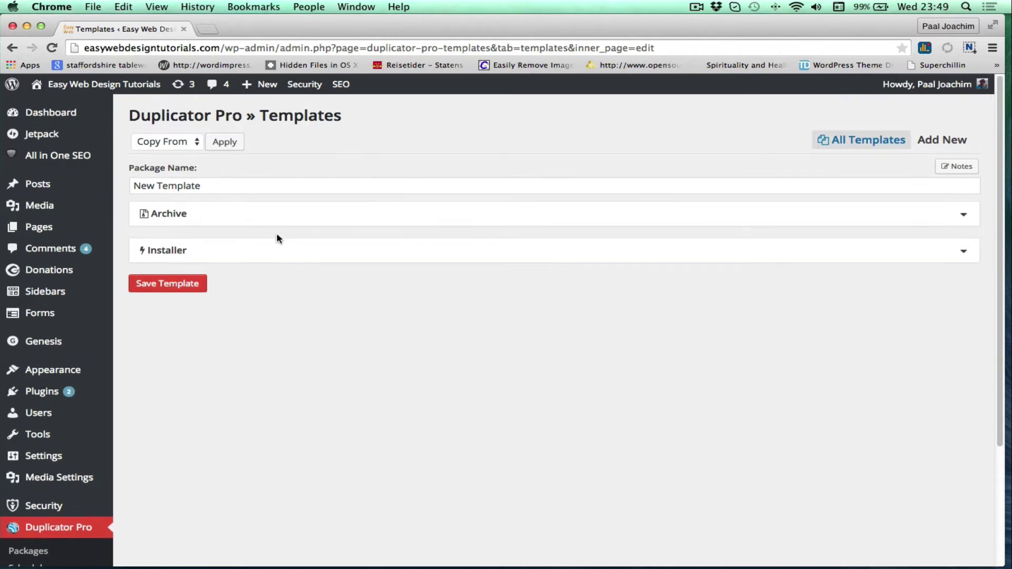
drag(217, 186, 132, 189)
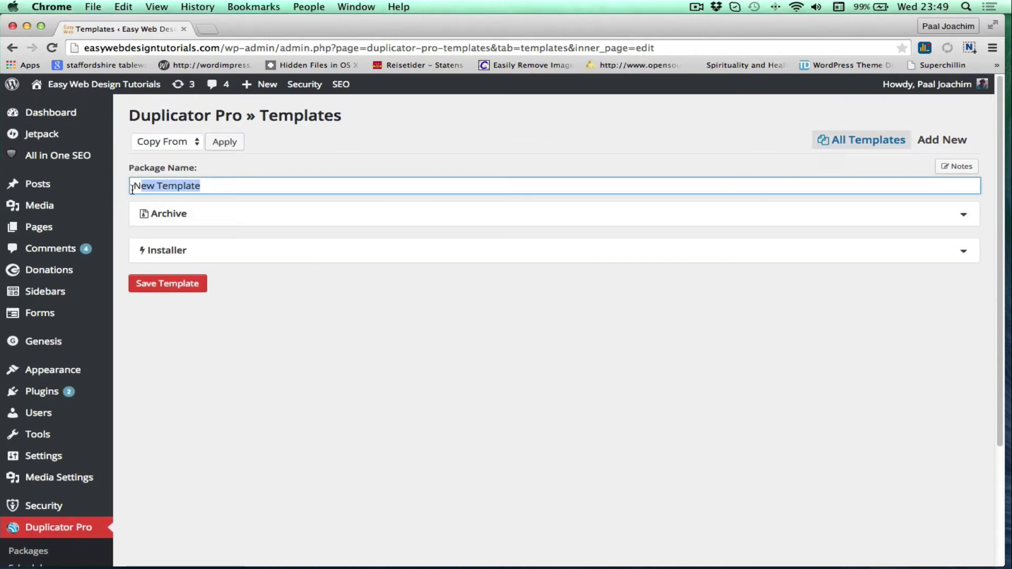
click(368, 186)
key(BackSpace)
key(BackSpace)
key(BackSpace)
key(BackSpace)
key(BackSpace)
key(BackSpace)
key(BackSpace)
key(BackSpace)
key(BackSpace)
key(BackSpace)
key(BackSpace)
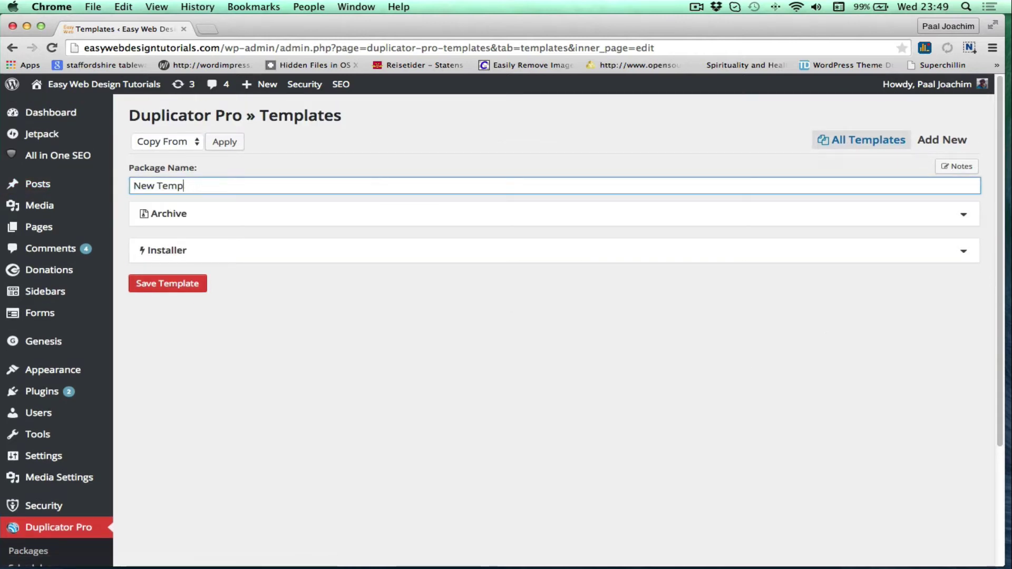
key(BackSpace)
text(U)
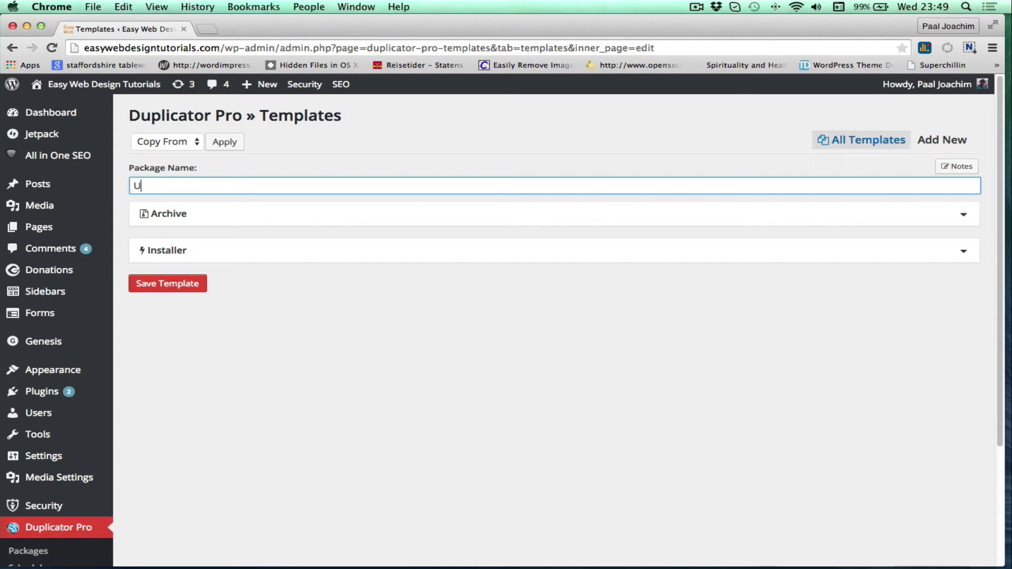
text(pdated template)
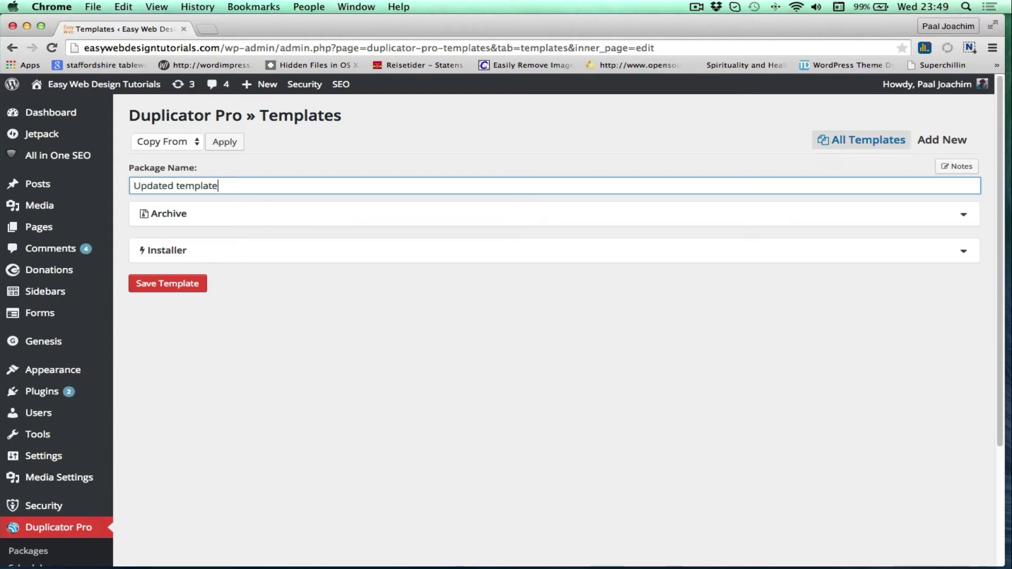
click(188, 284)
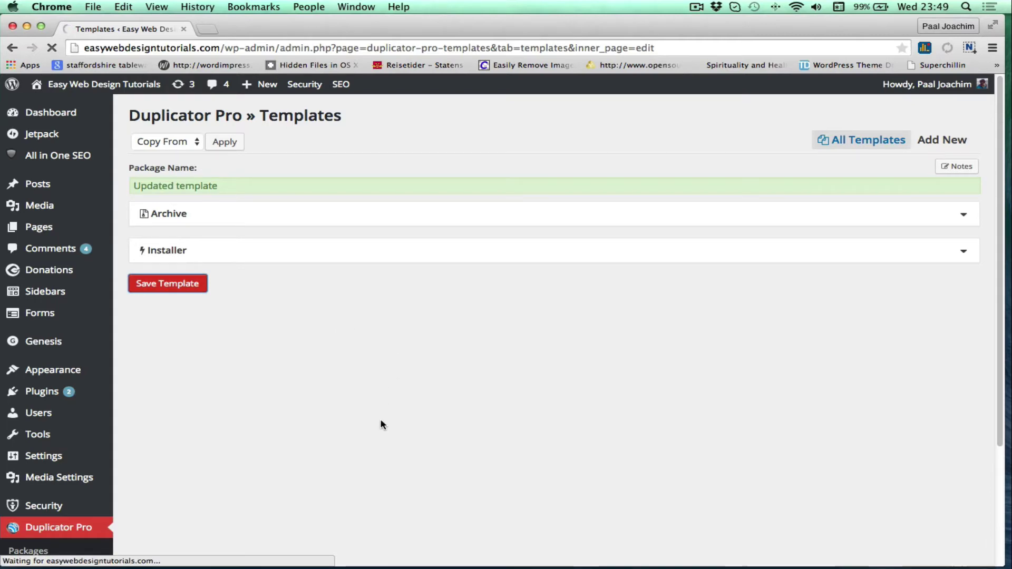
scroll(378, 425, down, 2)
scroll(378, 431, down, 2)
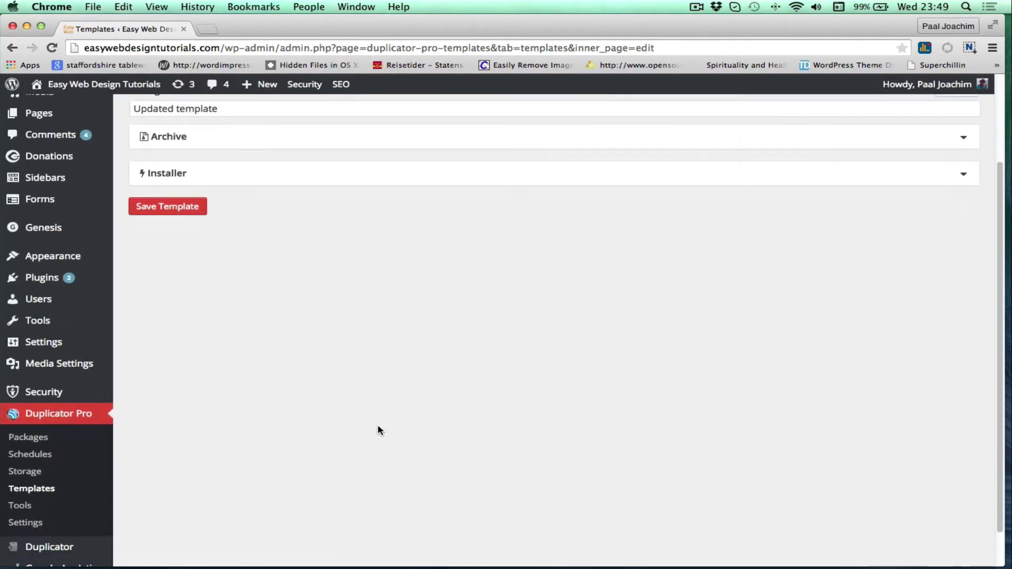
Add a new storage named 'Dropbox' with notes 'Backup to dropbox'
click(16, 473)
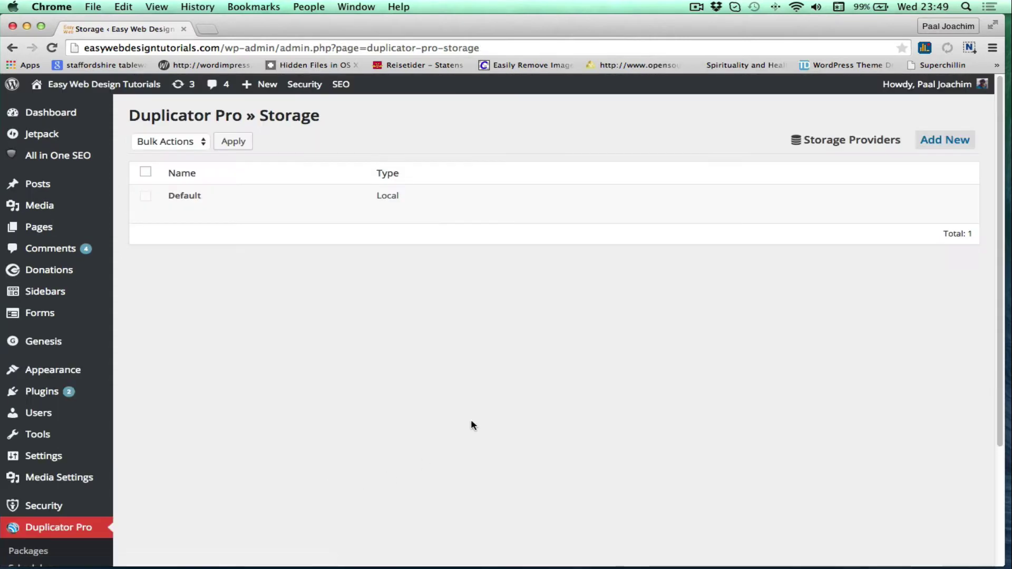
click(952, 141)
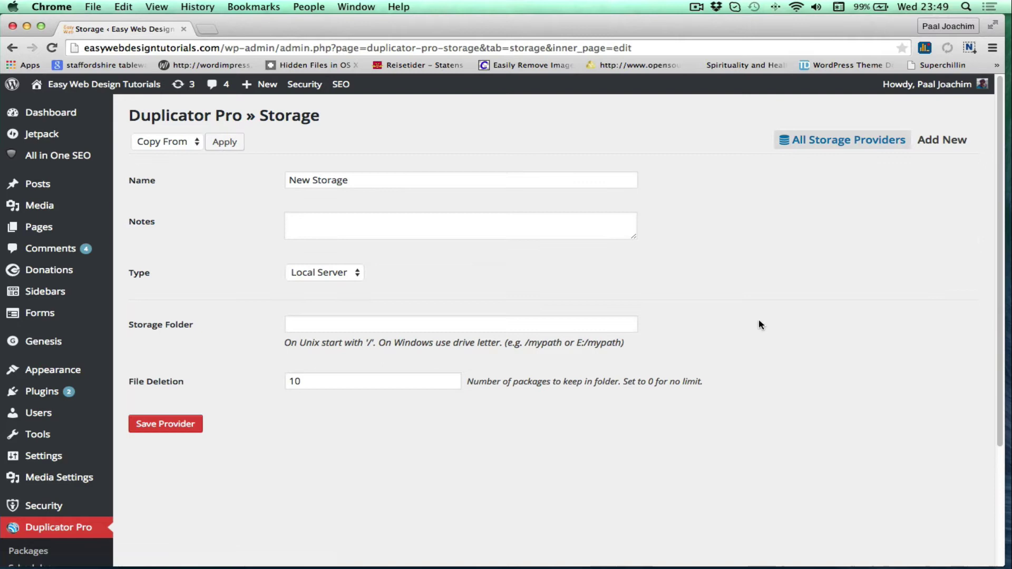
drag(360, 182, 266, 175)
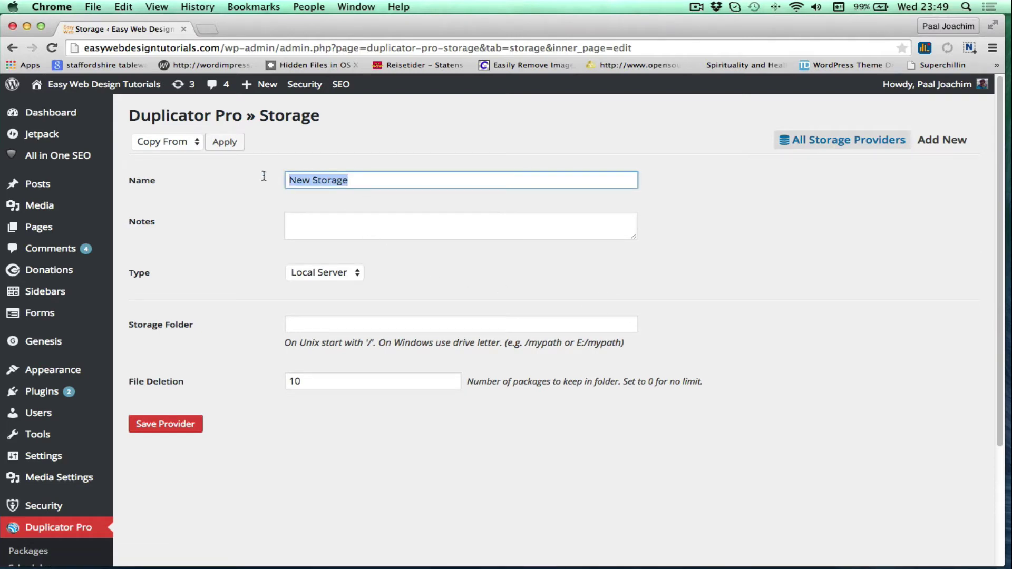
text(Dropbox)
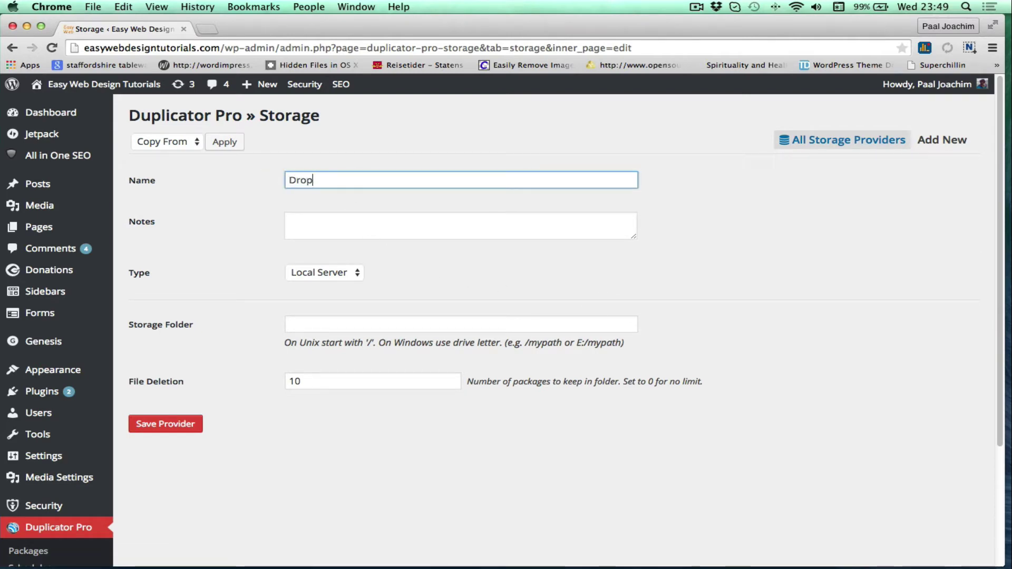
click(289, 220)
text(B)
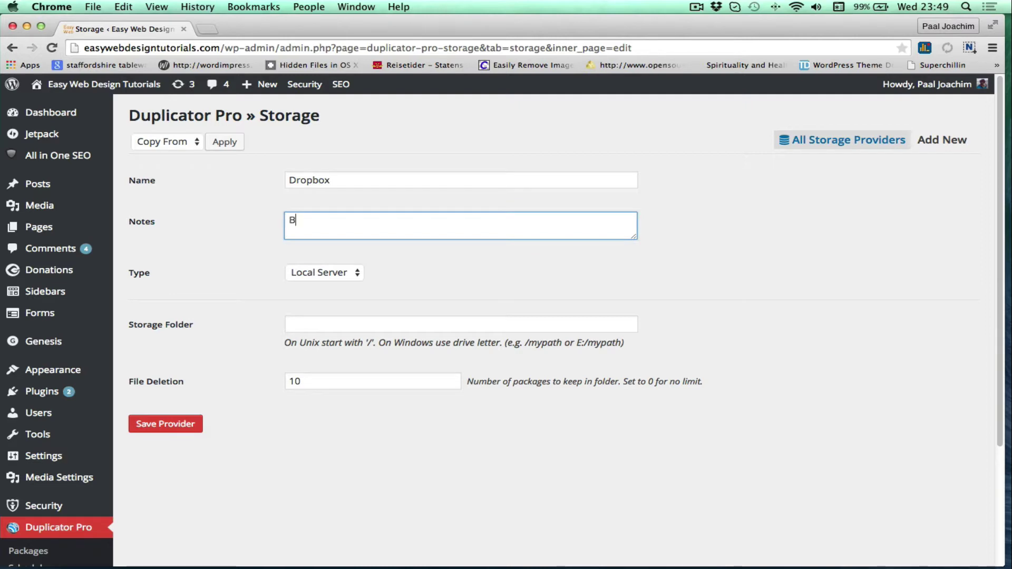
text(ackup to dropbox)
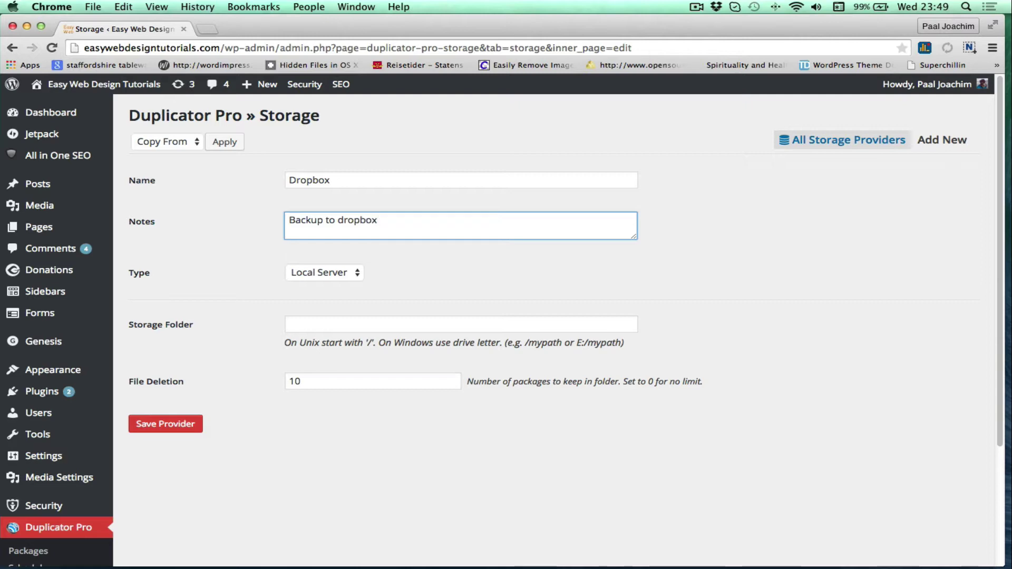
Set the storage type to Dropbox and start connecting it to Dropbox
click(356, 272)
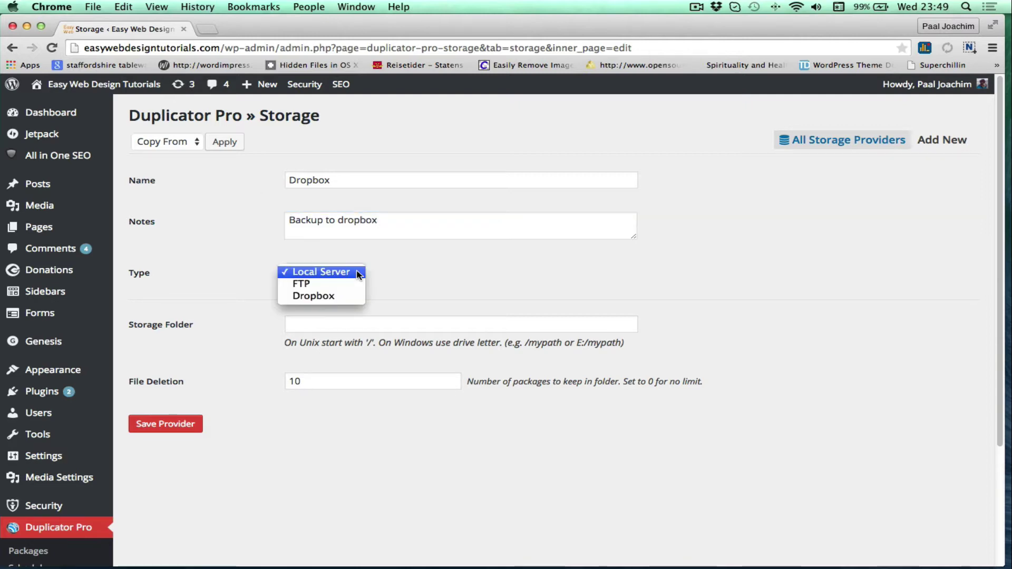
click(317, 296)
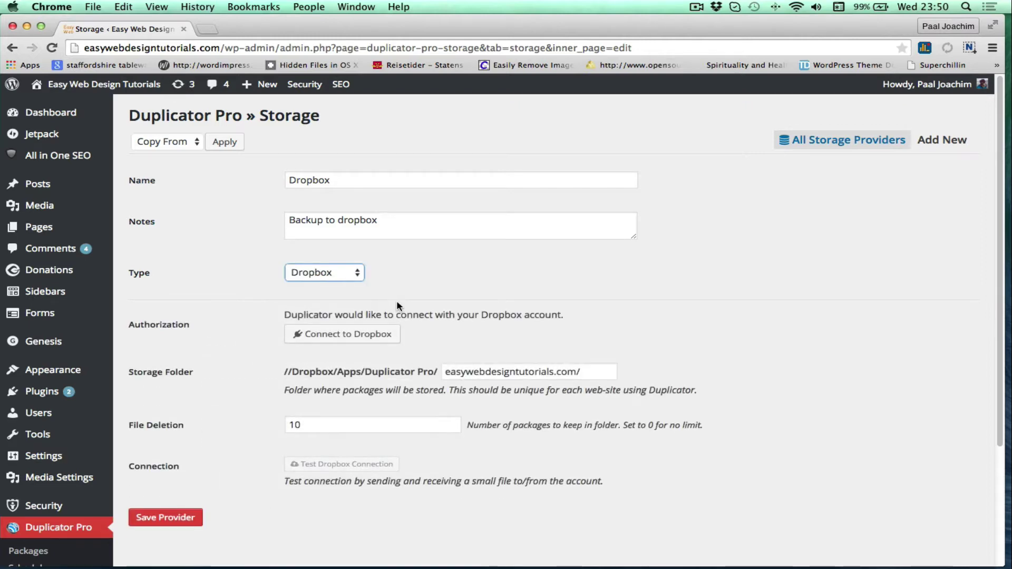
click(358, 338)
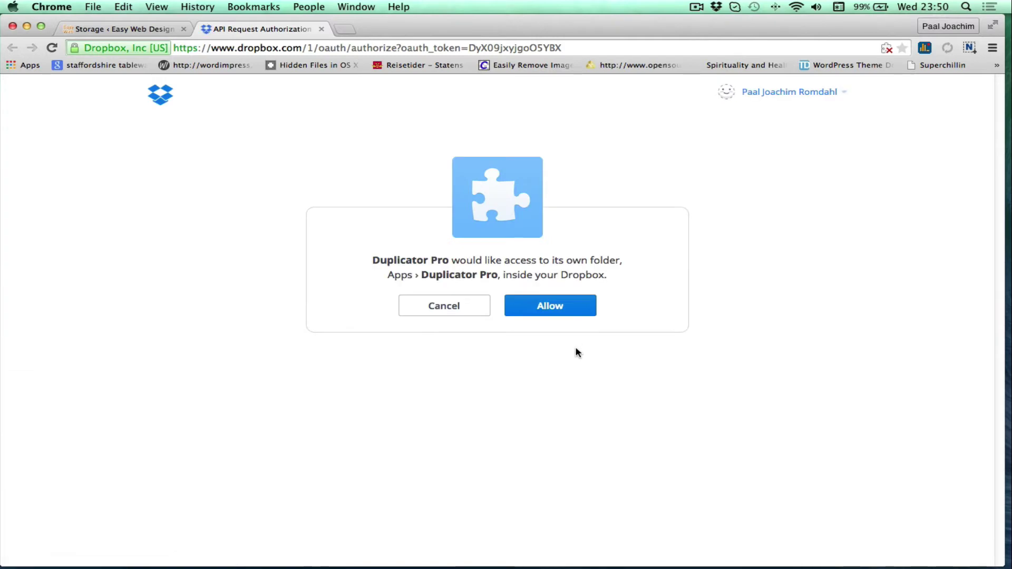
Allow Duplicator Pro access to its Apps › Duplicator Pro folder in Dropbox
click(552, 307)
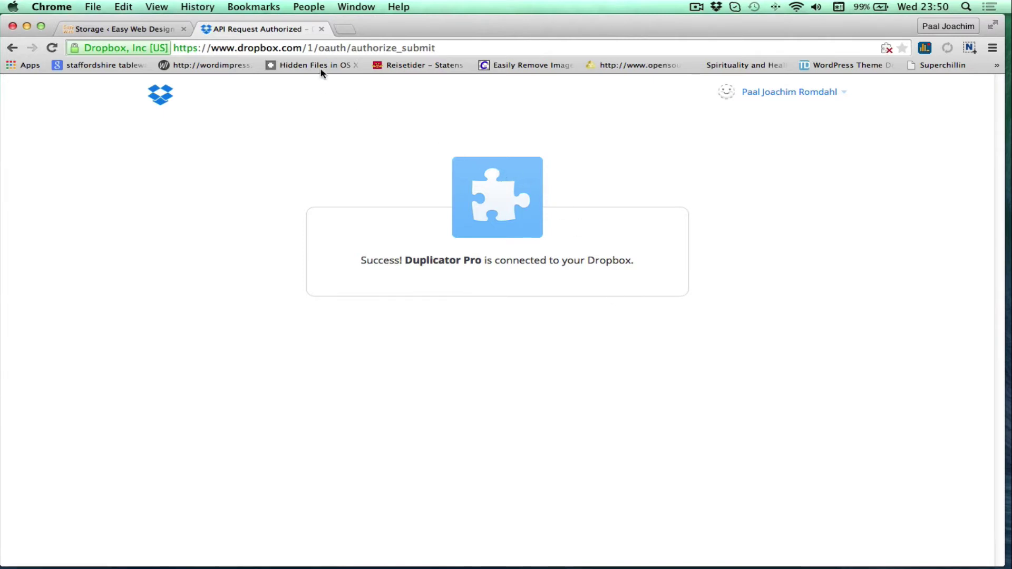
Finalize the Dropbox authorization and confirm the test file sends and receives successfully
click(321, 30)
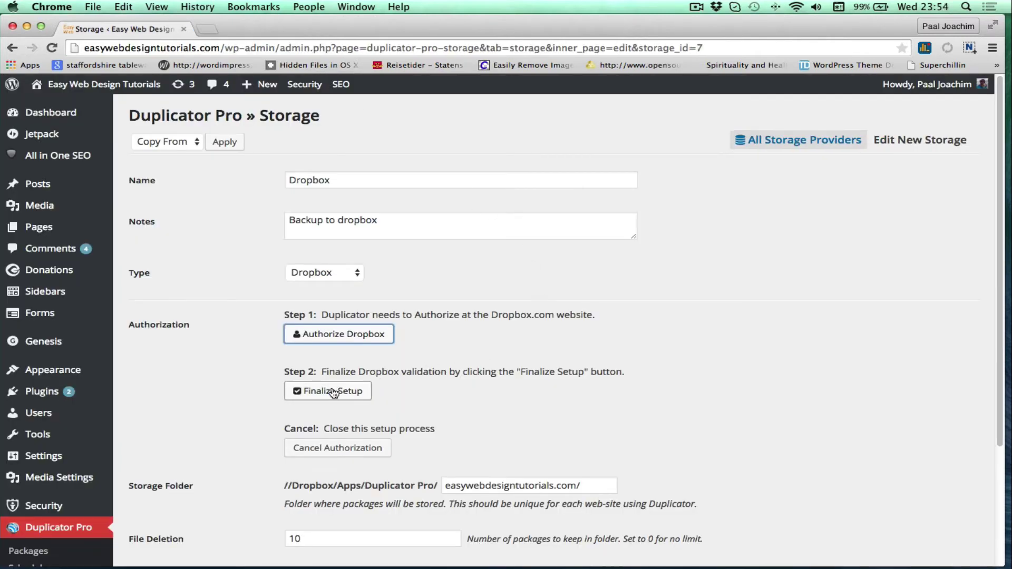
click(333, 392)
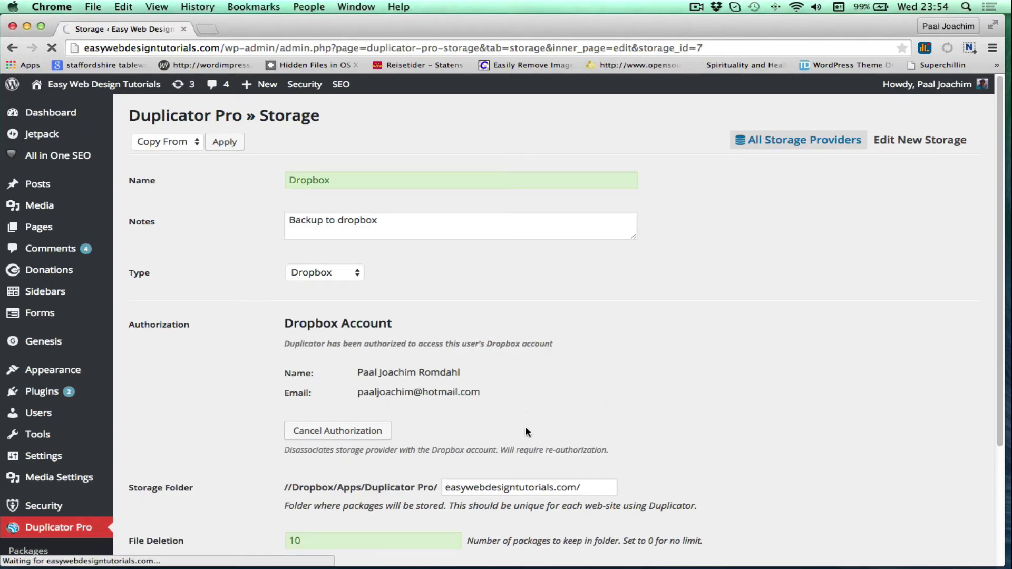
scroll(559, 415, down, 1)
scroll(559, 415, down, 5)
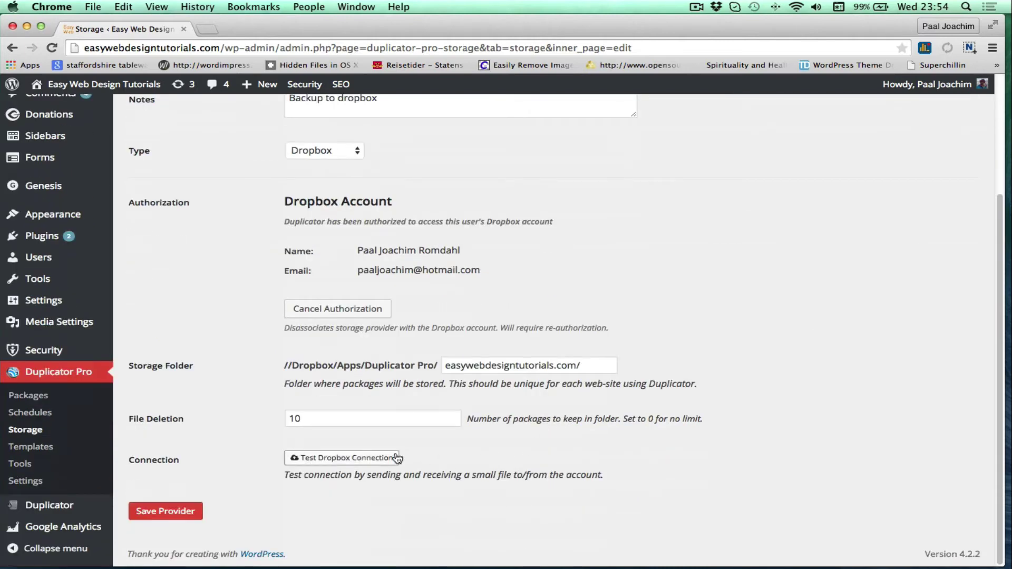
click(355, 458)
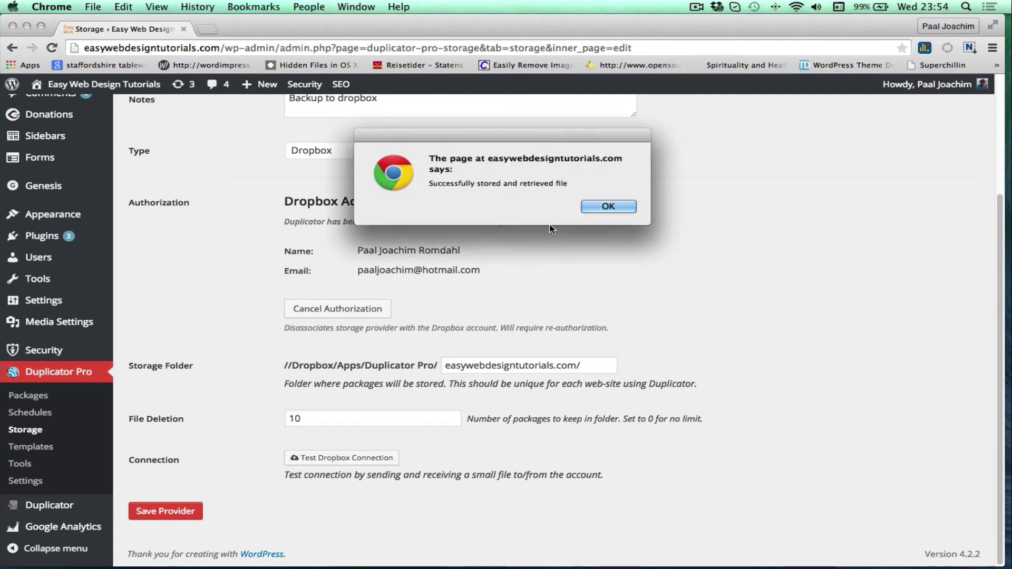
click(608, 206)
Save the Dropbox storage provider and return to the storage providers list
click(315, 418)
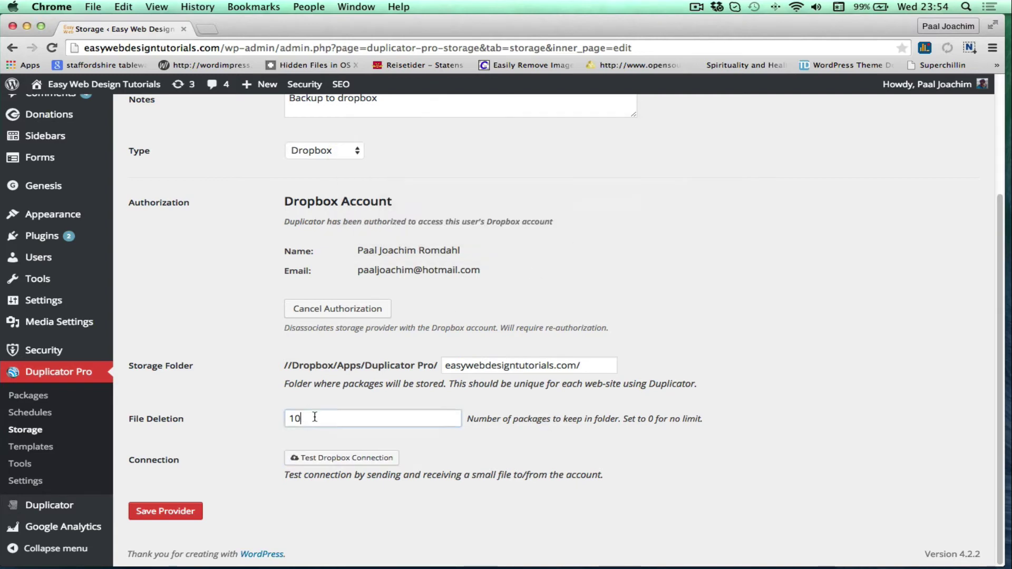
double_click(315, 417)
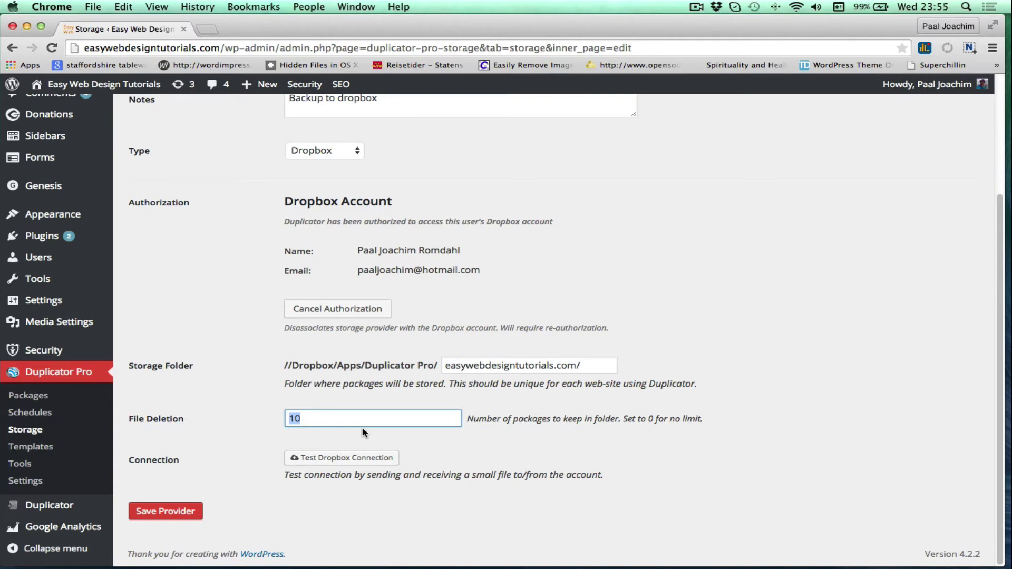
click(151, 512)
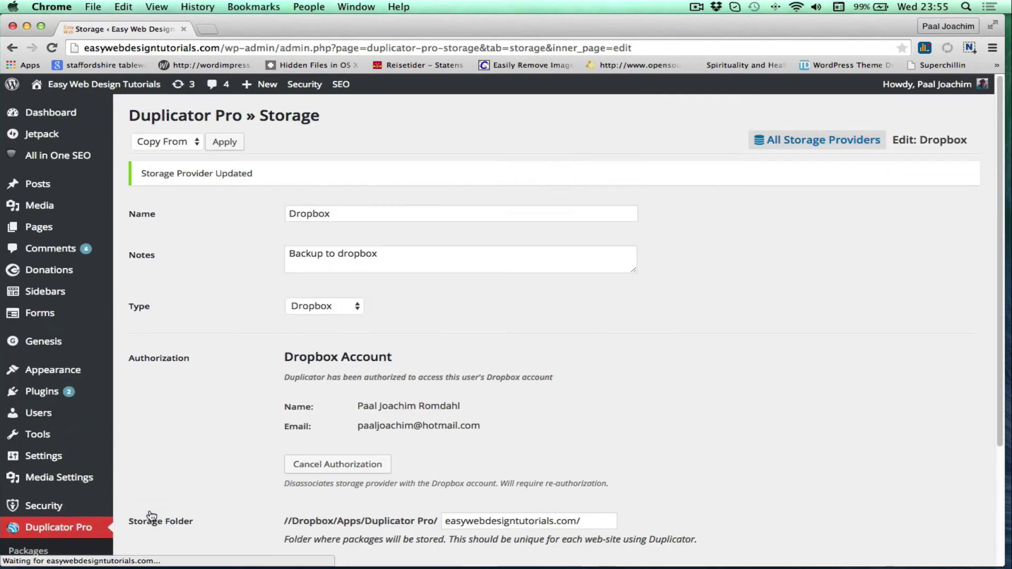
click(831, 140)
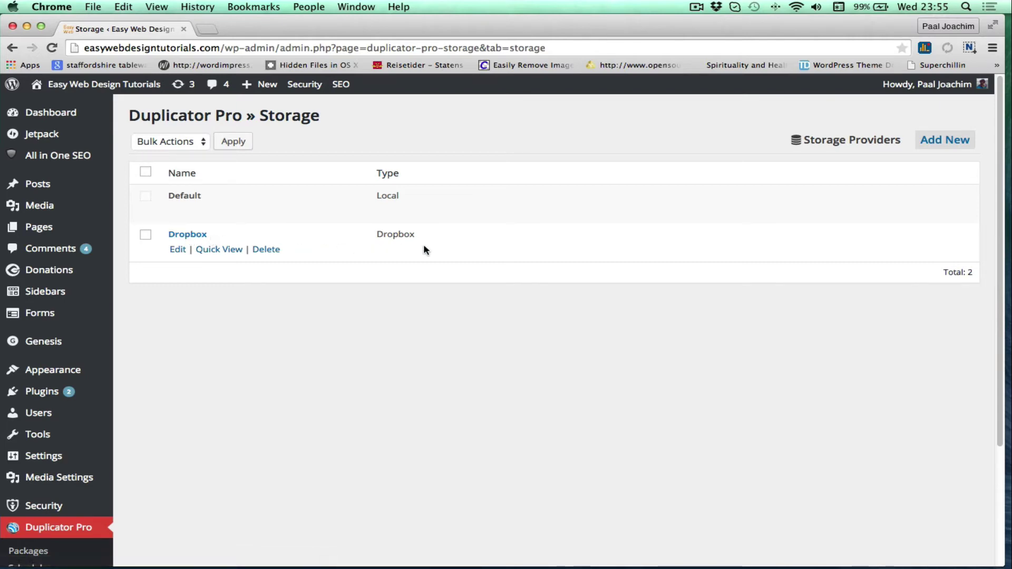
scroll(206, 360, down, 5)
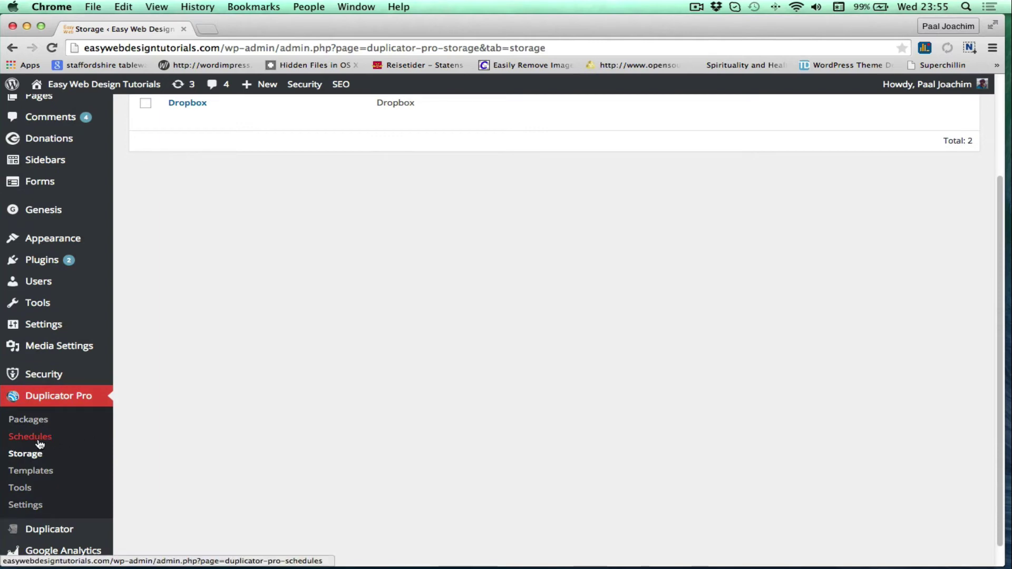
Create a new schedule named 'Sunday night' using the Updated template
click(40, 440)
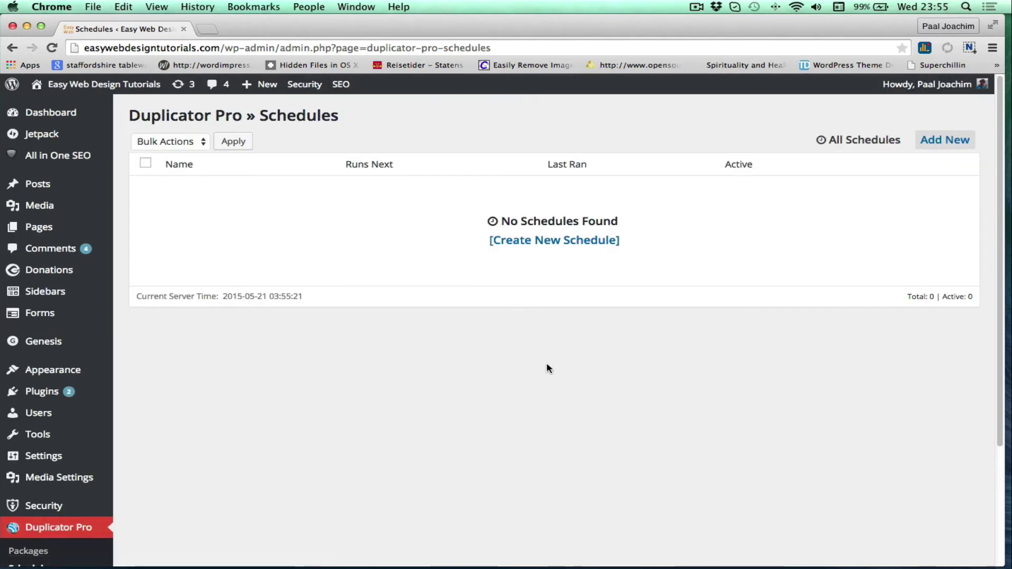
click(943, 140)
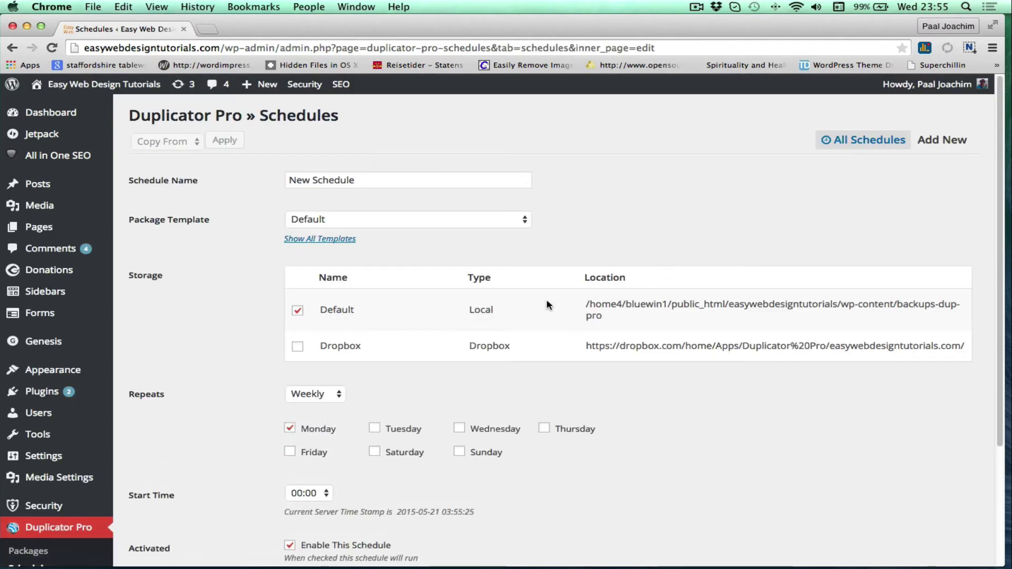
drag(377, 177, 294, 163)
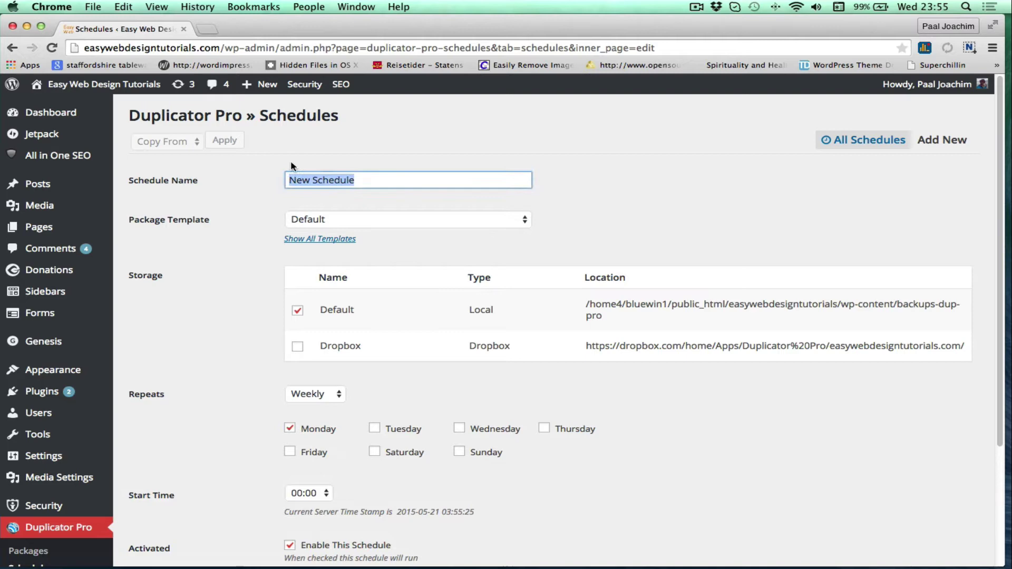
text(Sunday)
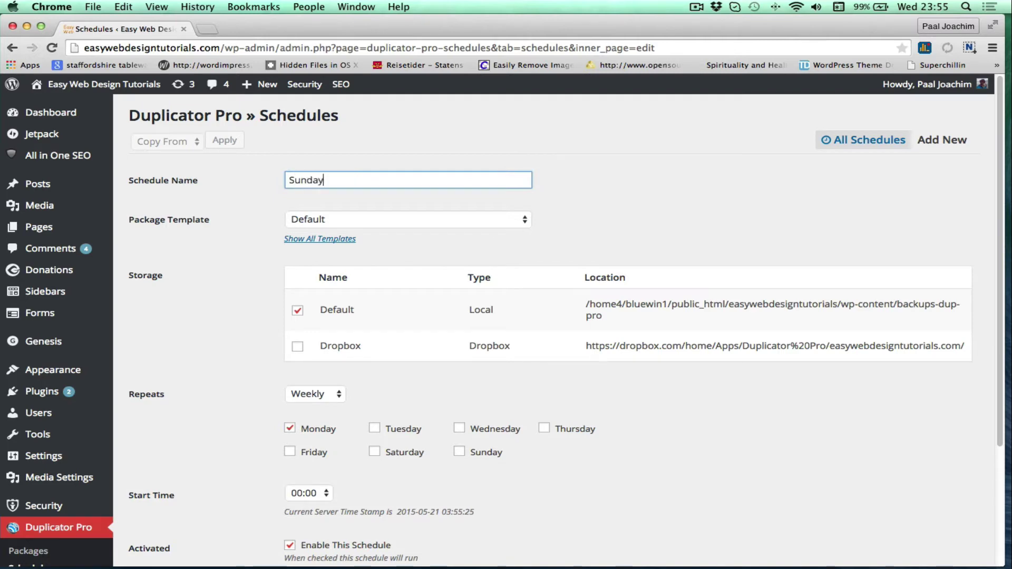
text( night)
click(419, 220)
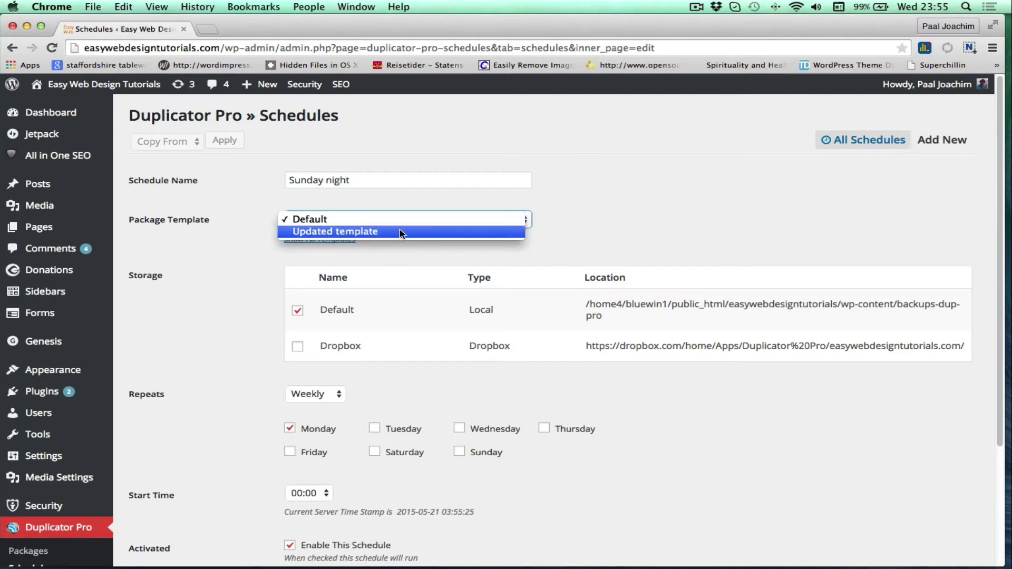
click(400, 232)
Store the schedule's backups in both Default and Dropbox storage
scroll(214, 359, down, 3)
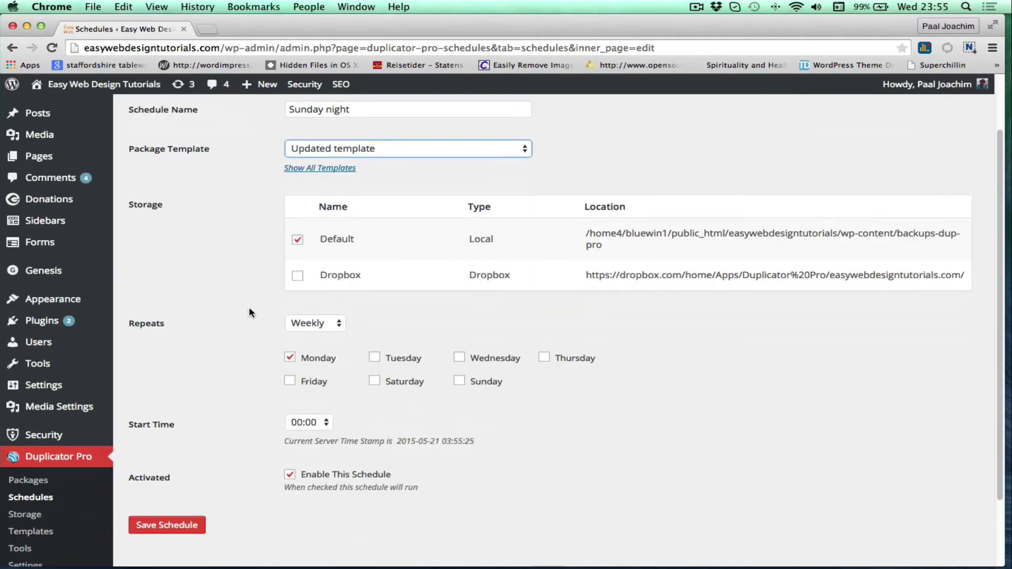
click(297, 240)
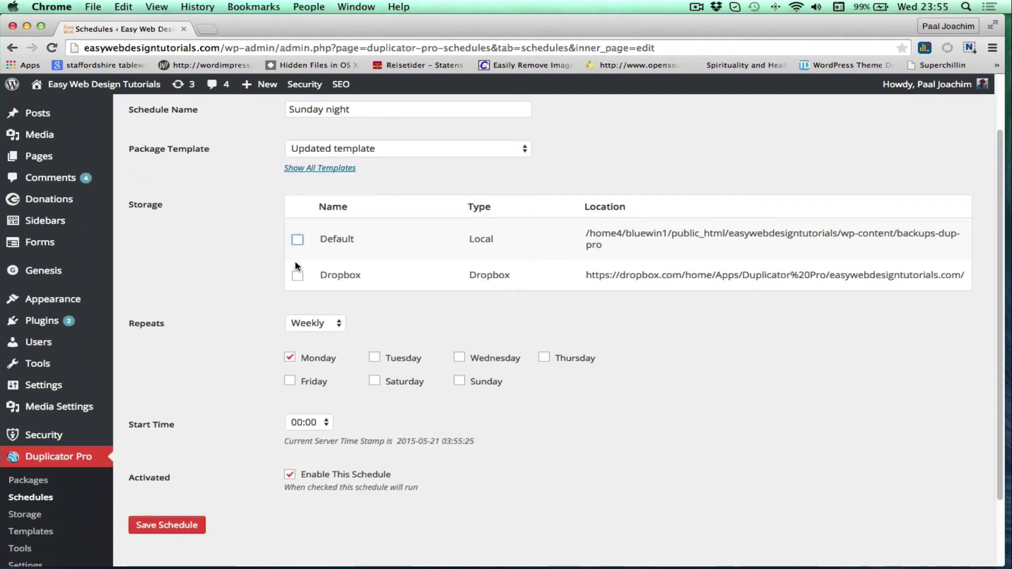
click(297, 239)
click(296, 277)
Run it weekly on Sunday instead of Monday, starting at 23:00, and save
click(290, 357)
click(459, 381)
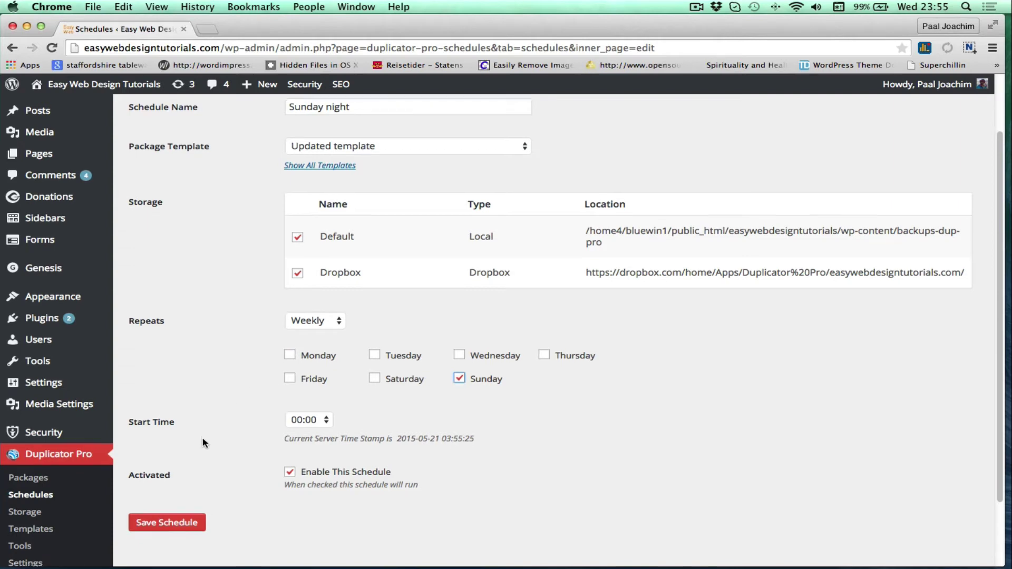
scroll(208, 436, down, 1)
click(325, 414)
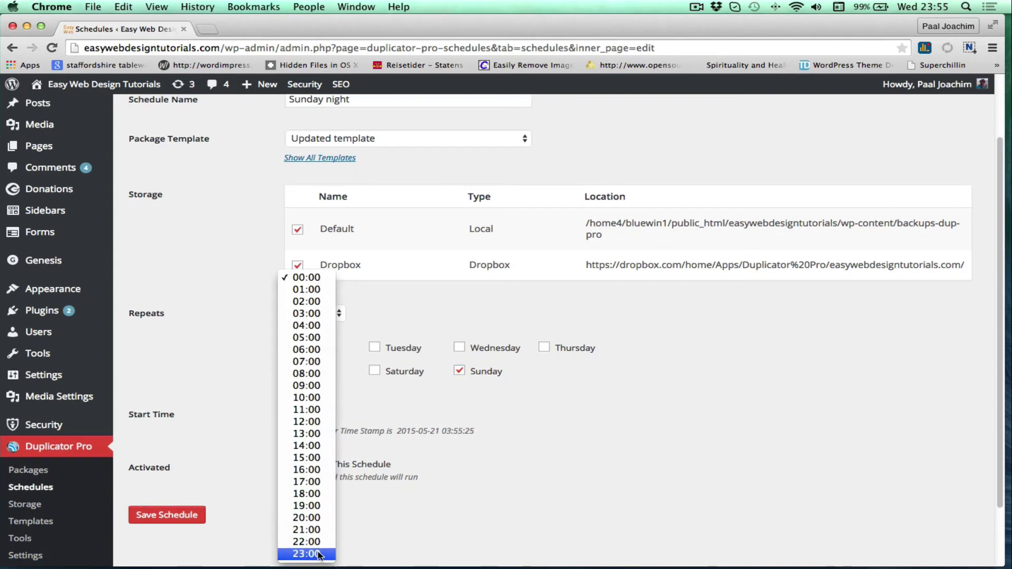
click(308, 554)
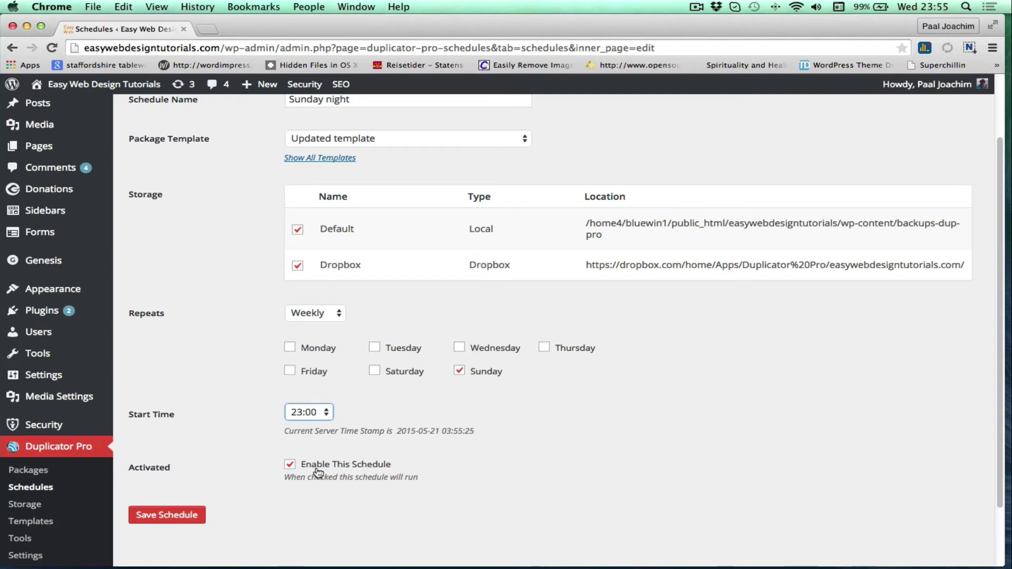
click(167, 516)
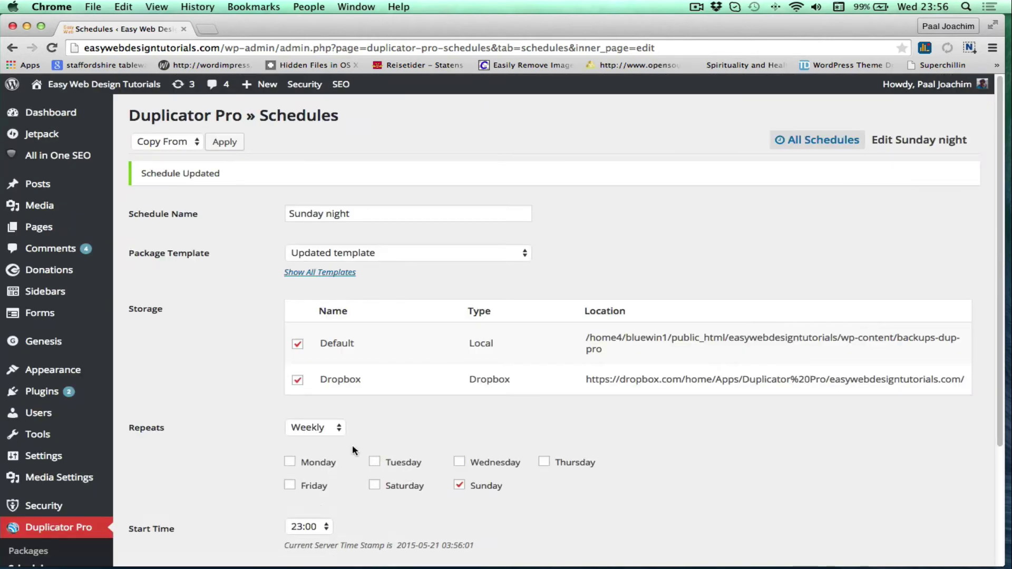
View all schedules, with Sunday night next running 5/24/15 23:00, then the Packages page
click(812, 141)
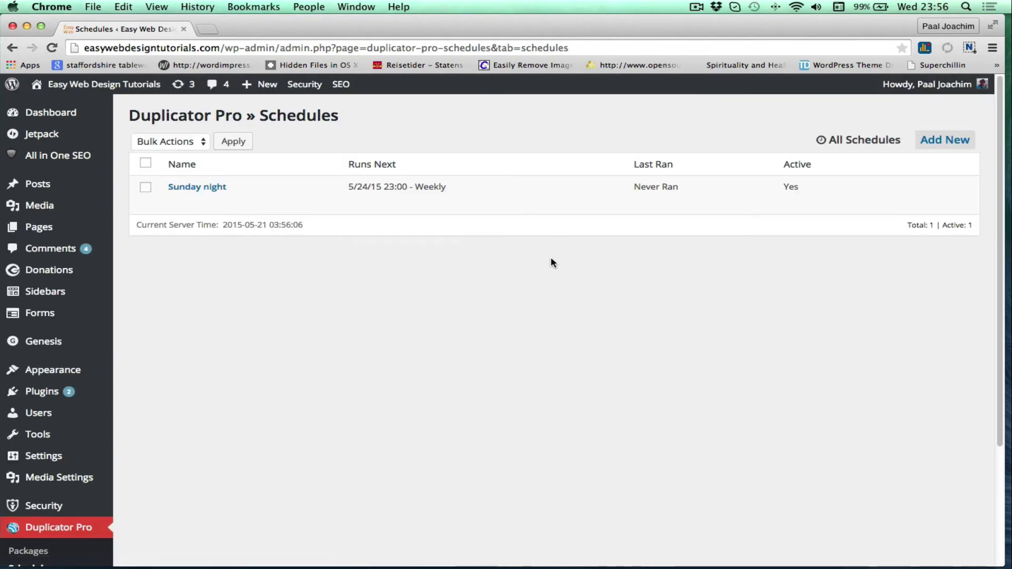
scroll(278, 319, down, 4)
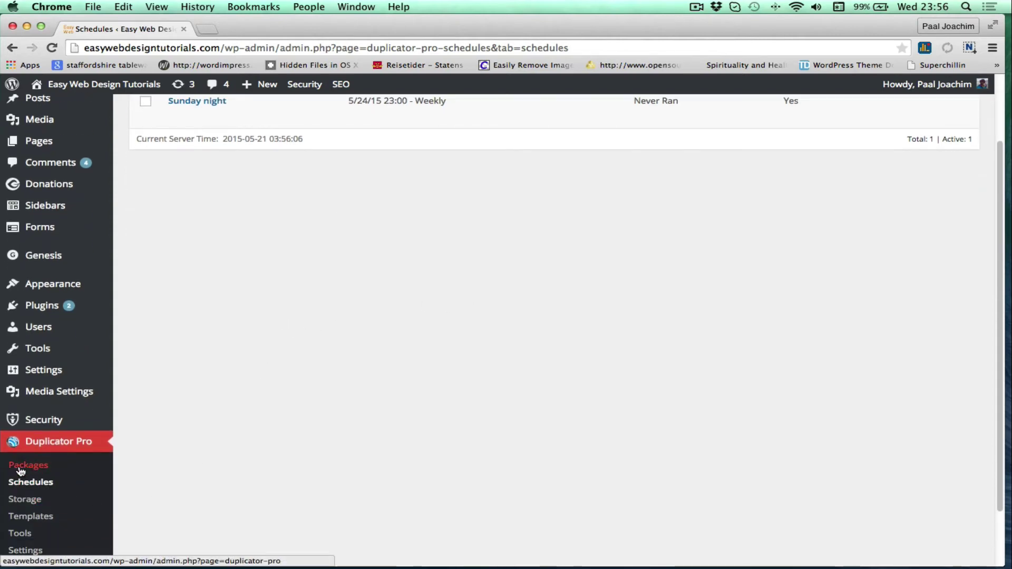
click(20, 471)
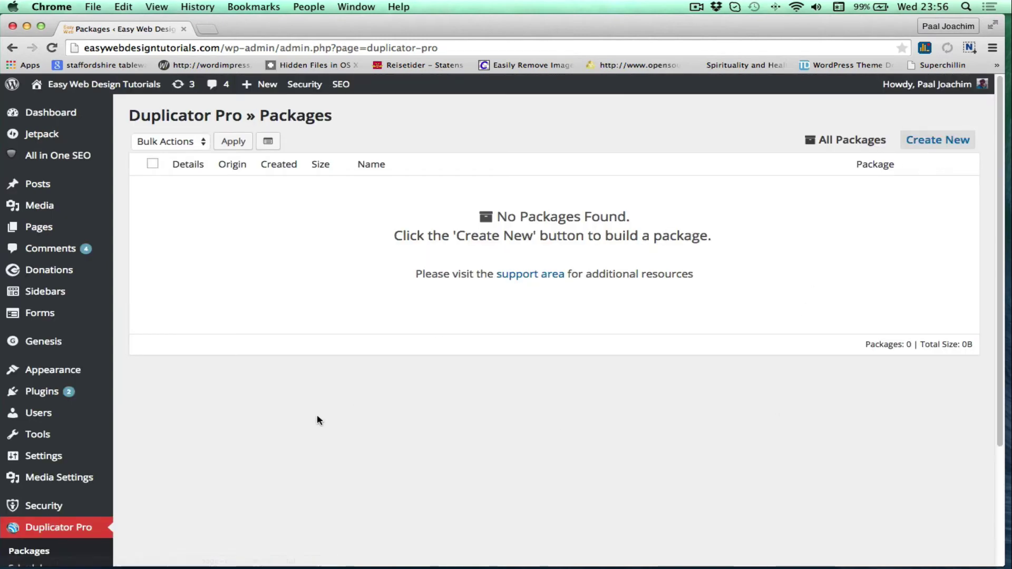
scroll(315, 417, down, 3)
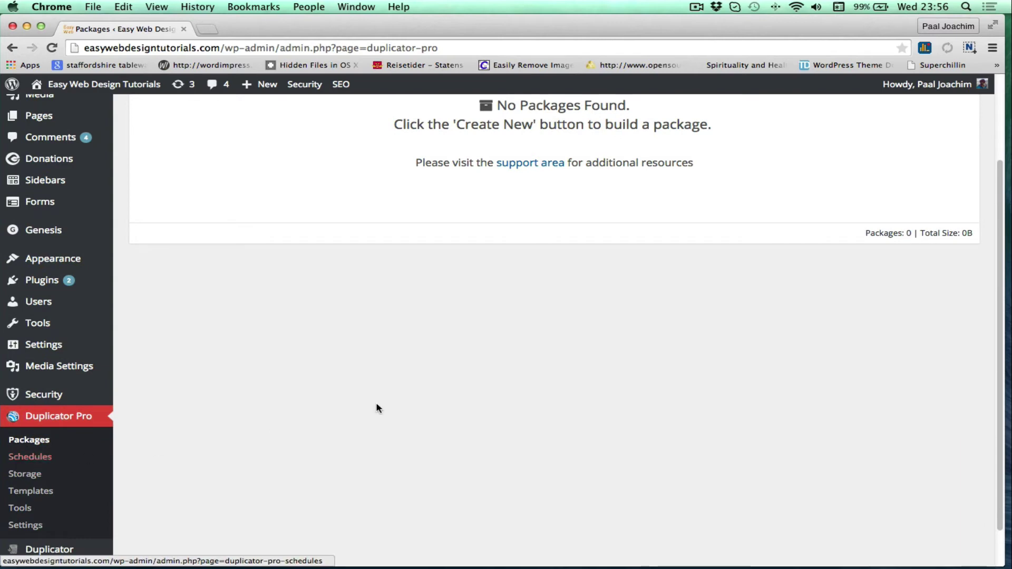
Revisit Schedules to see Sunday night's Run Now option, then go back to Packages
click(27, 457)
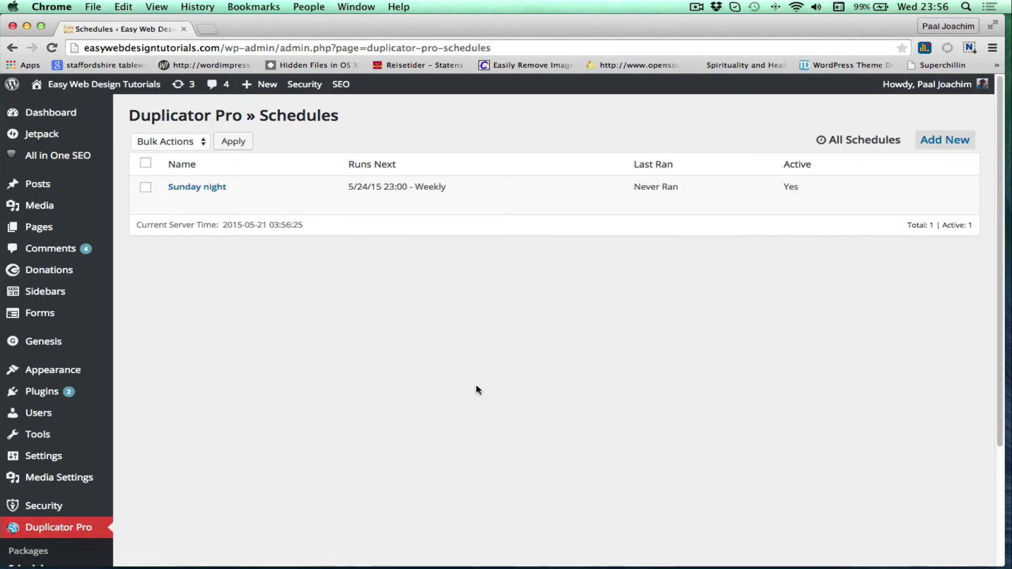
mouse_move(215, 197)
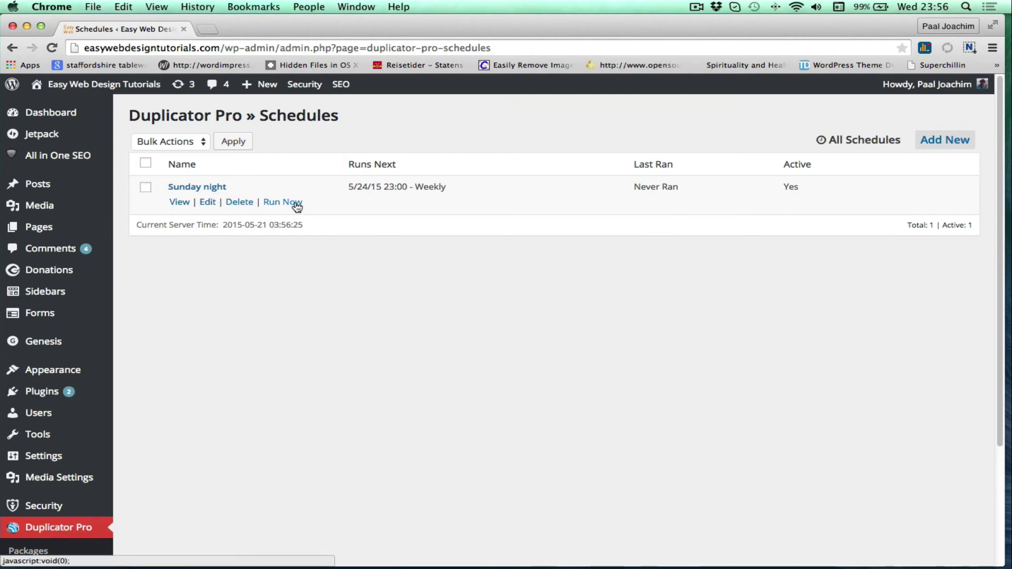
scroll(313, 377, down, 3)
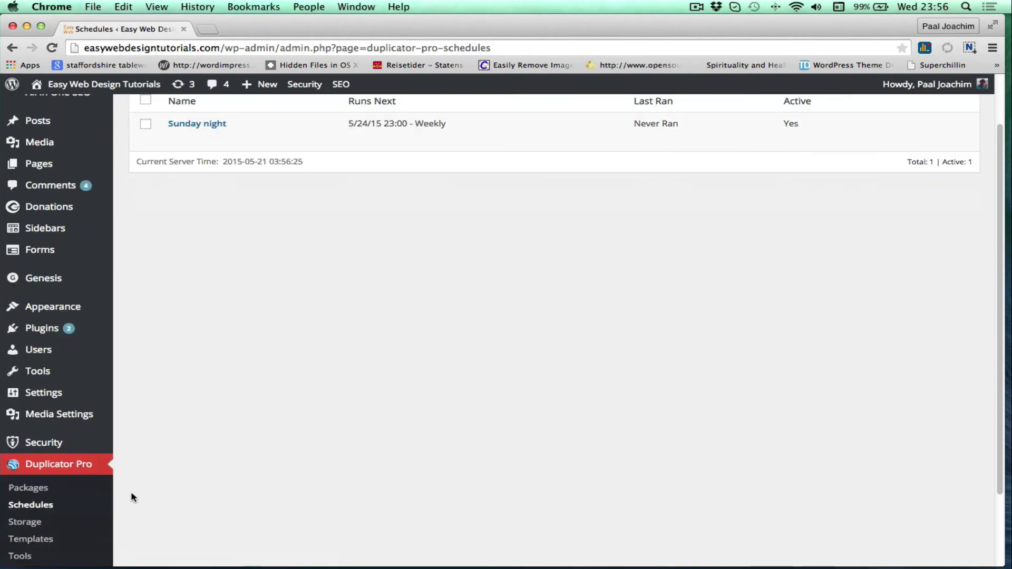
click(56, 484)
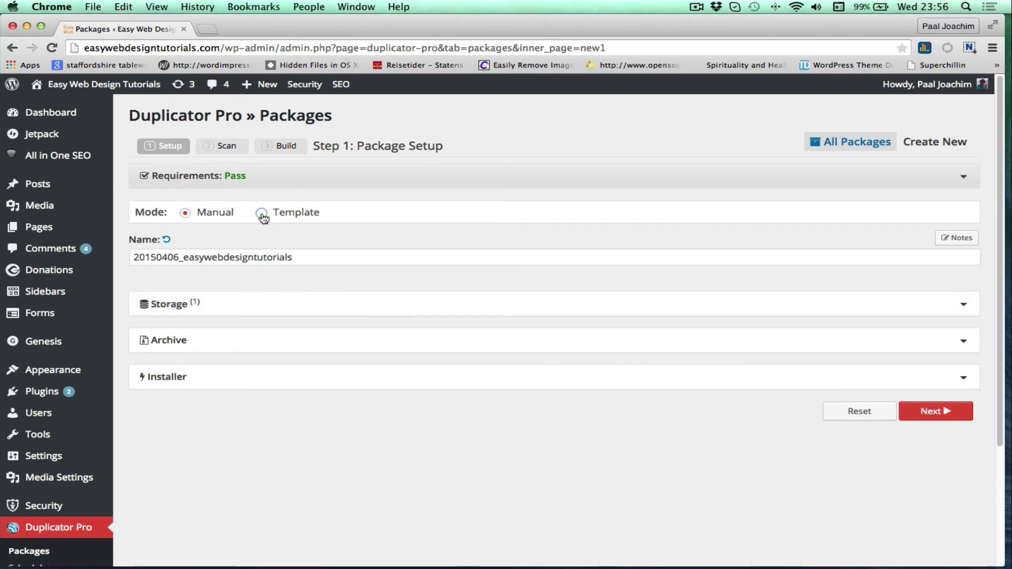
Base the new package on the Updated template
click(261, 213)
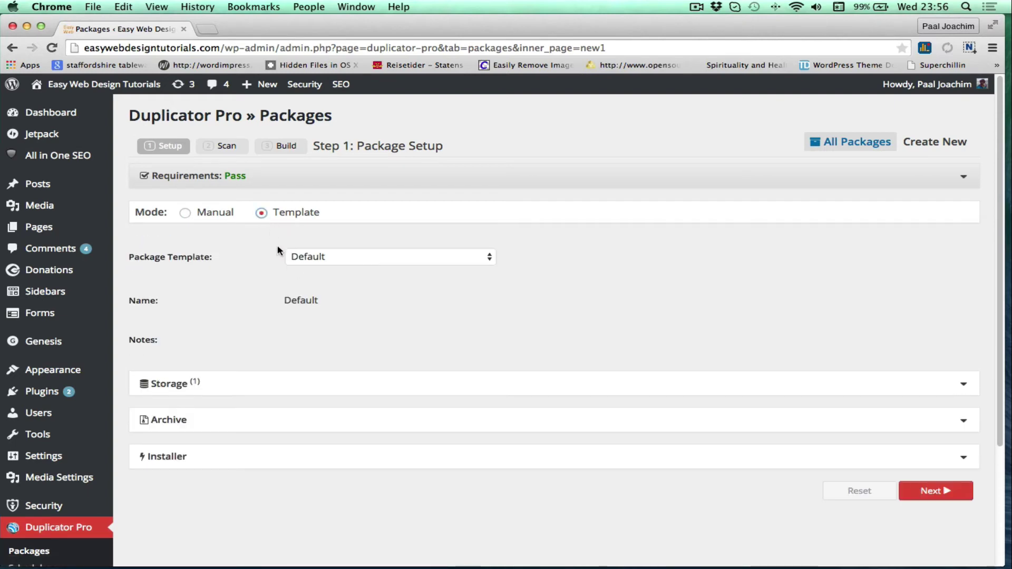
click(438, 257)
click(433, 265)
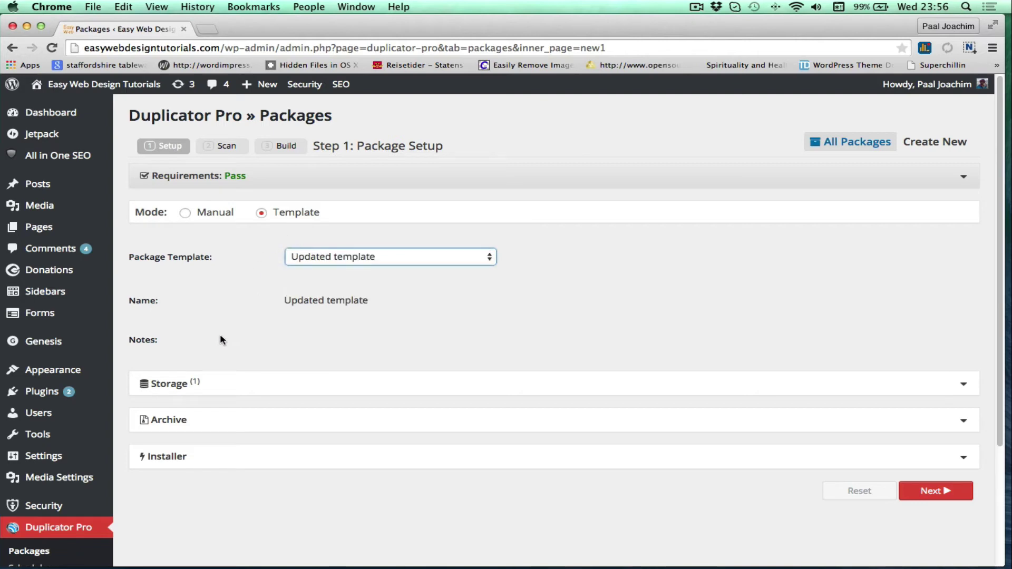
Add Dropbox to the package's storage destinations and continue to the system scan
click(172, 388)
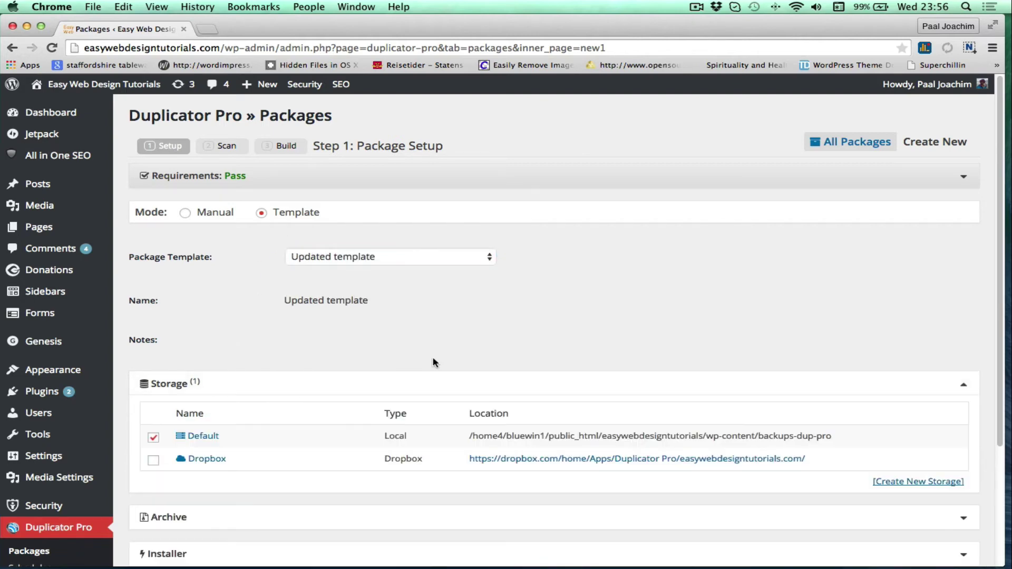
scroll(495, 364, down, 2)
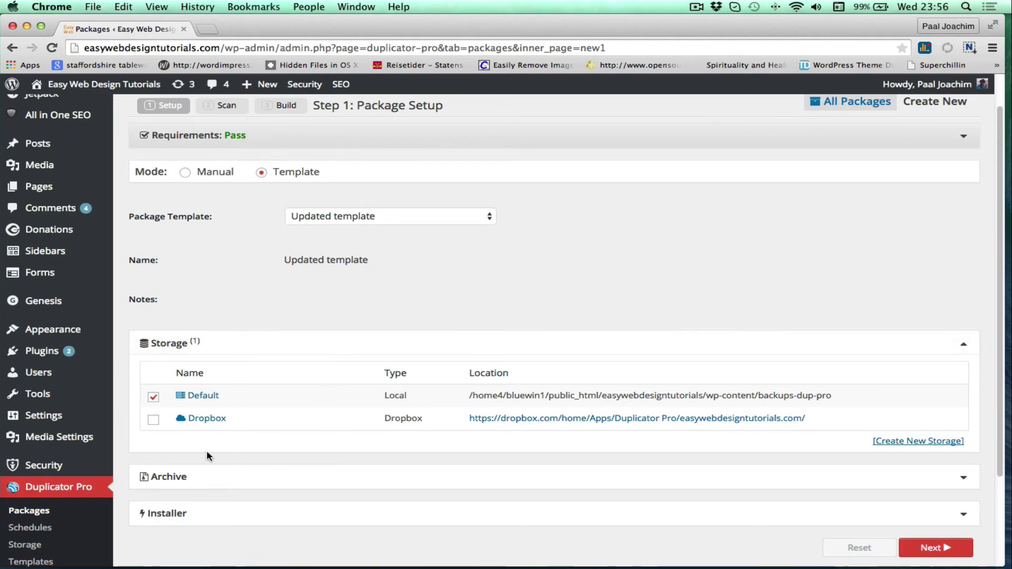
click(153, 420)
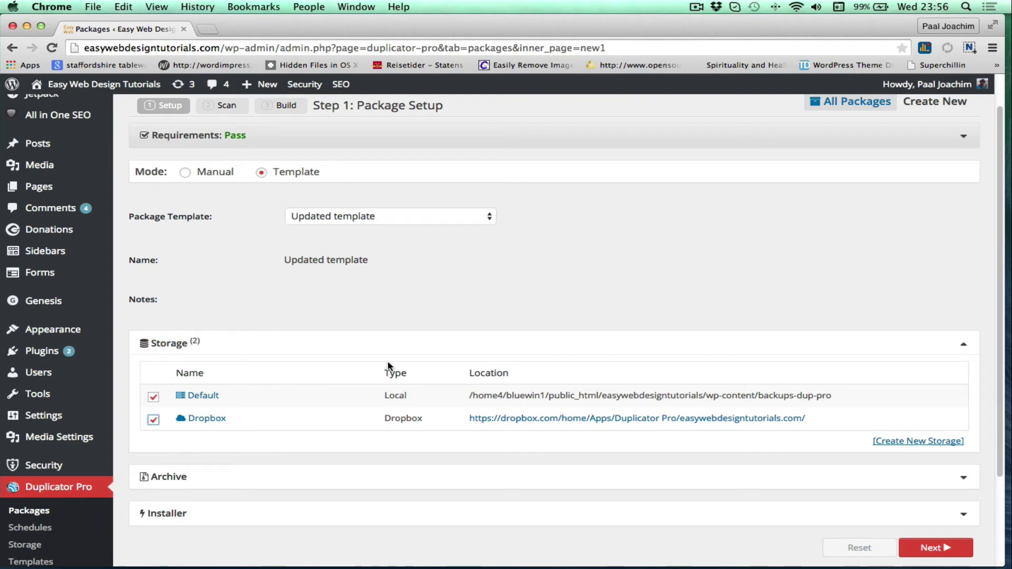
scroll(388, 366, down, 3)
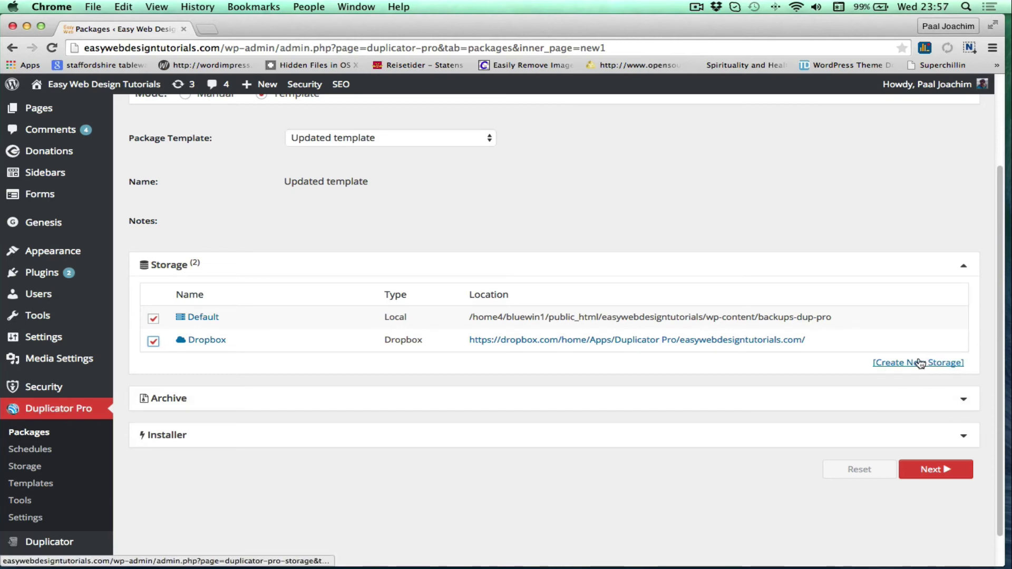
click(936, 469)
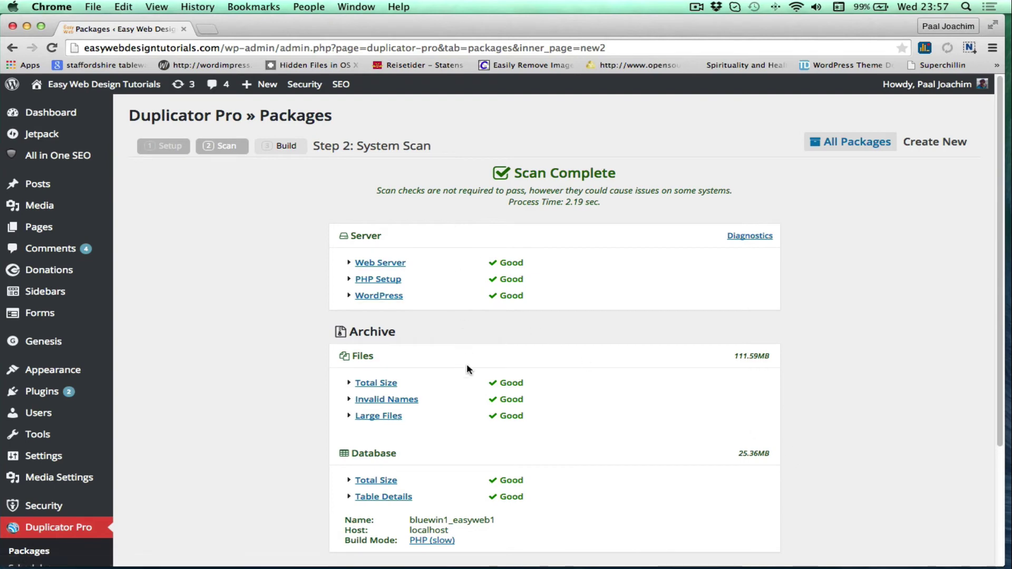
Scroll through the scan results, all checks Good, down to the Build button
scroll(858, 442, down, 2)
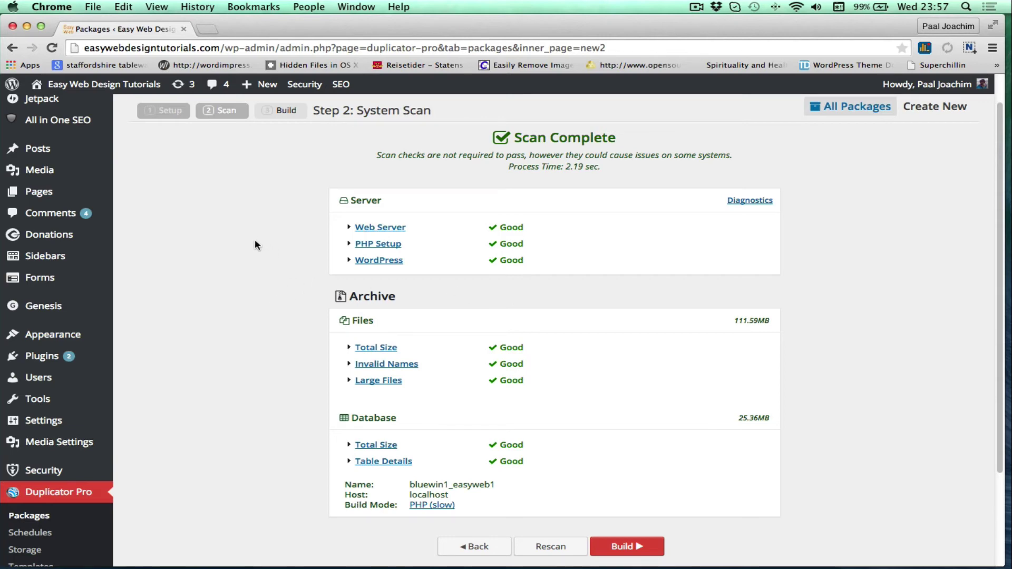
scroll(261, 321, down, 2)
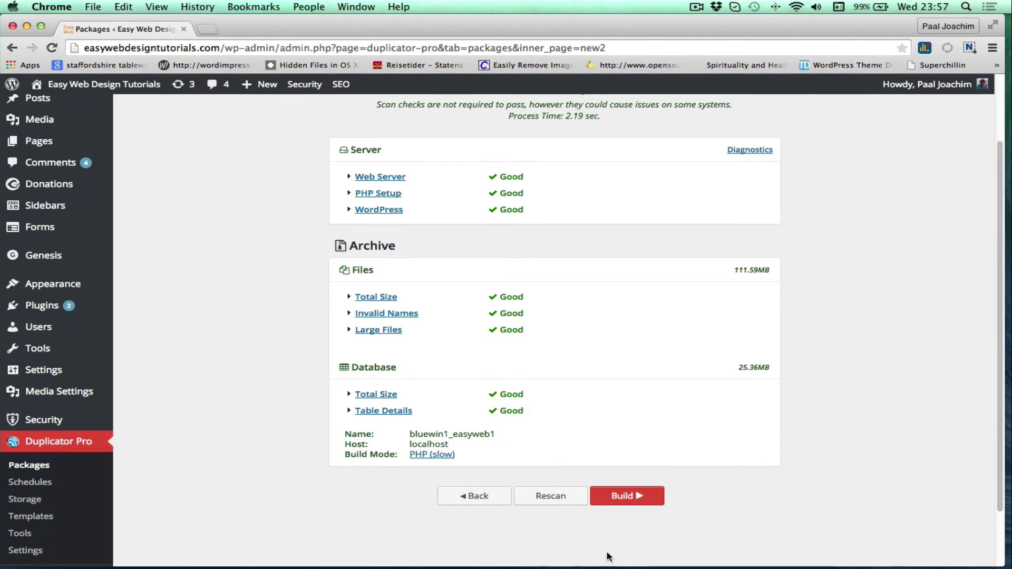
Build the Updated template package and wait for its 73.65MB Dropbox upload to finish
click(616, 499)
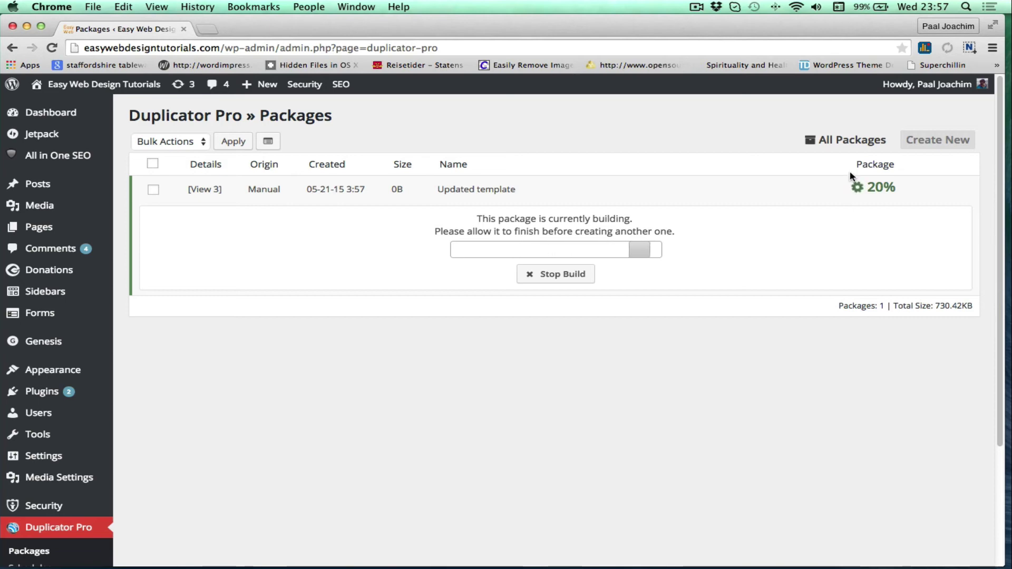
click(696, 7)
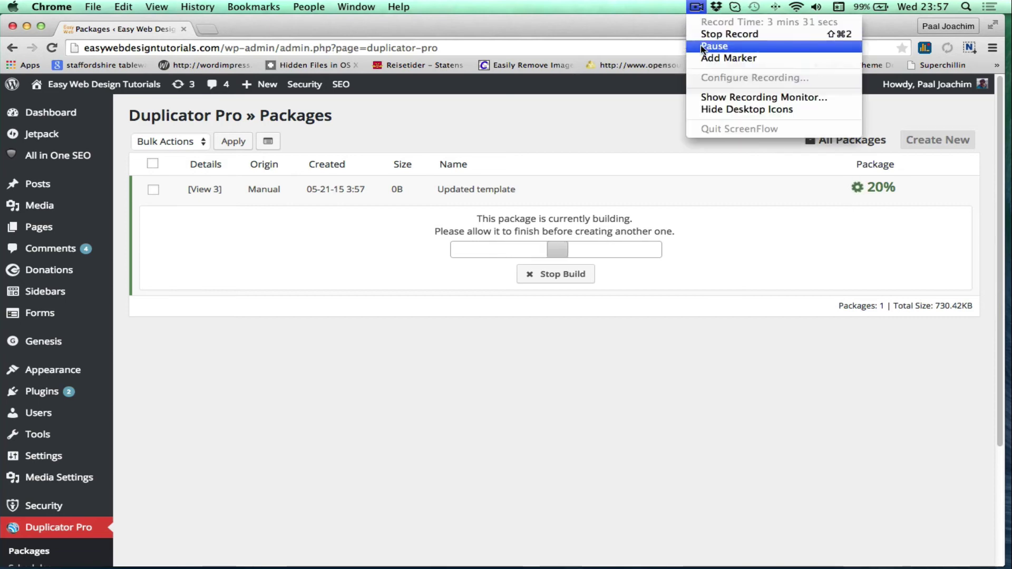
click(729, 34)
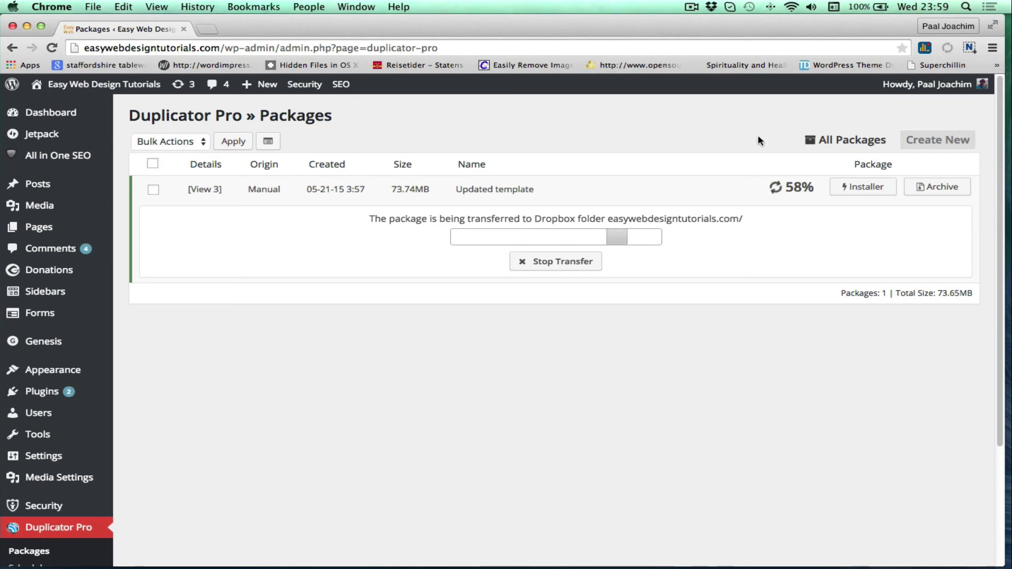
click(691, 7)
click(704, 46)
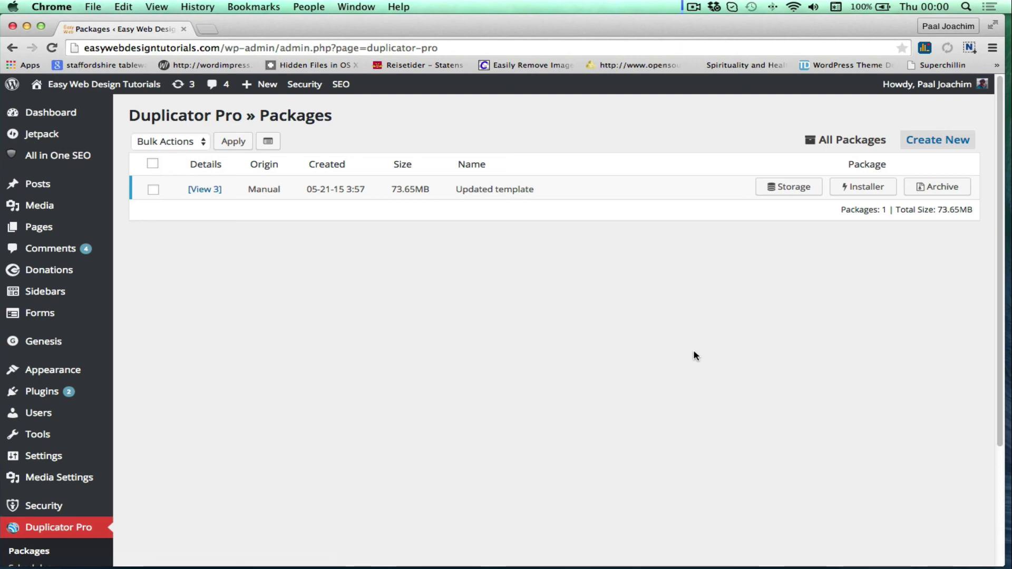
View the new package's details, expanding General and Settings to show store paths and file names
click(200, 190)
click(171, 216)
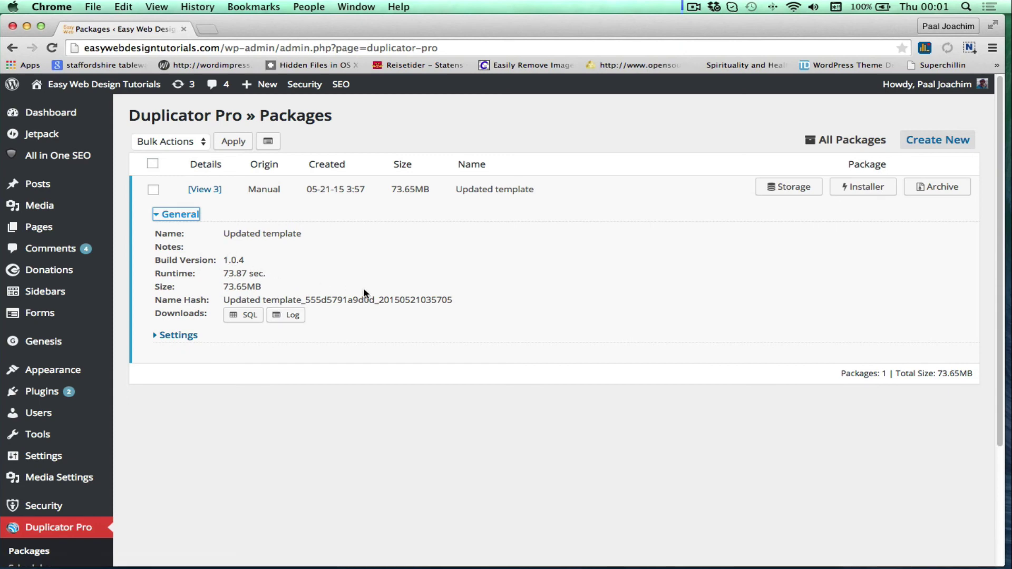
click(179, 336)
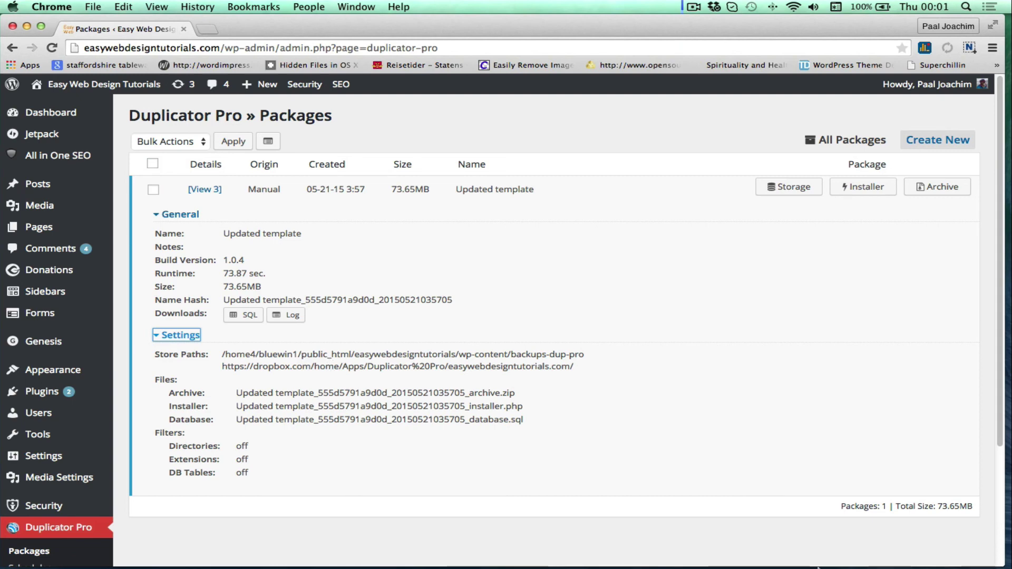
mouse_move(818, 568)
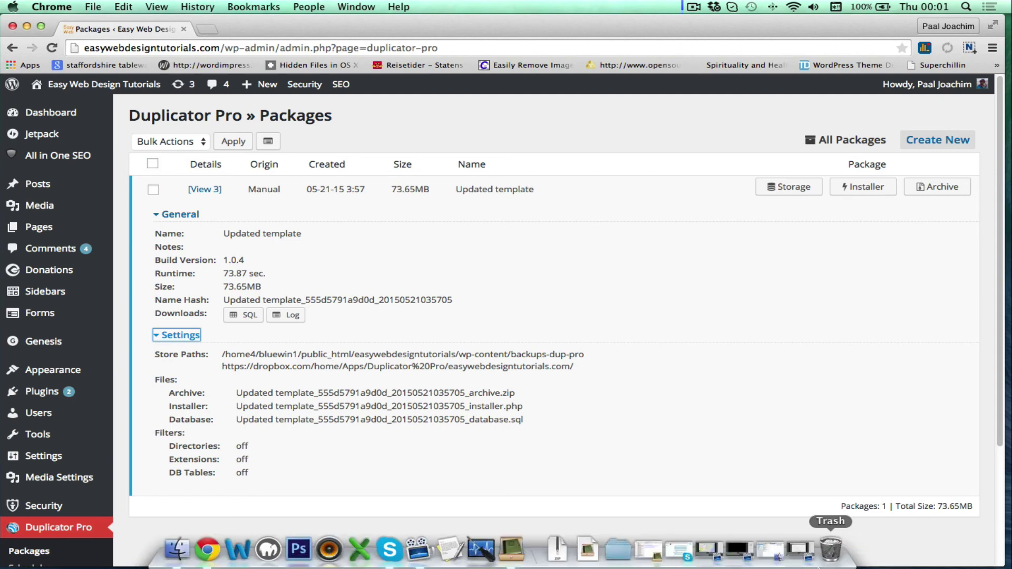
Restore the Dropbox Duplicator Pro Finder window and preview the older May 11 archive and installer
click(772, 551)
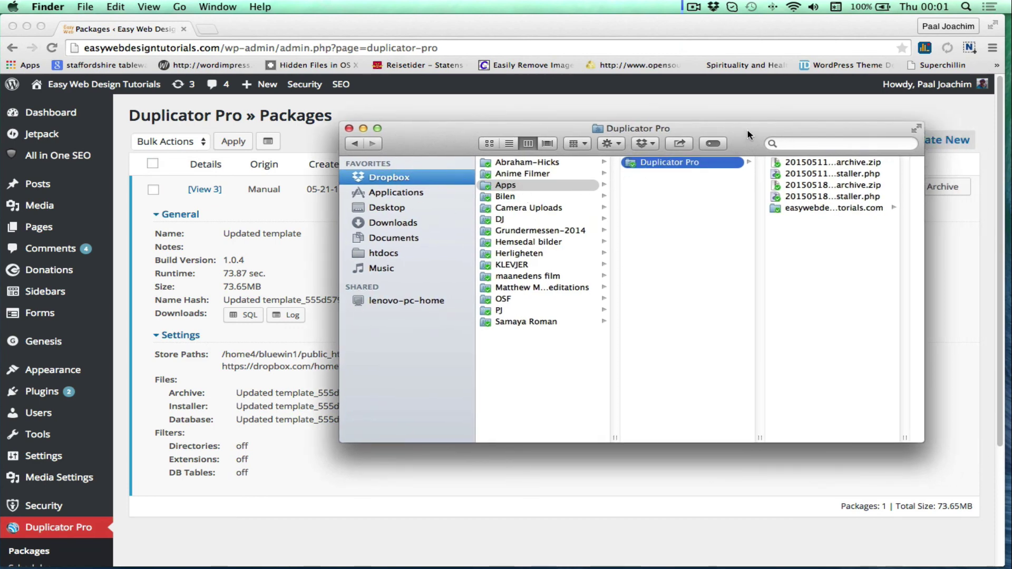
drag(747, 132, 668, 144)
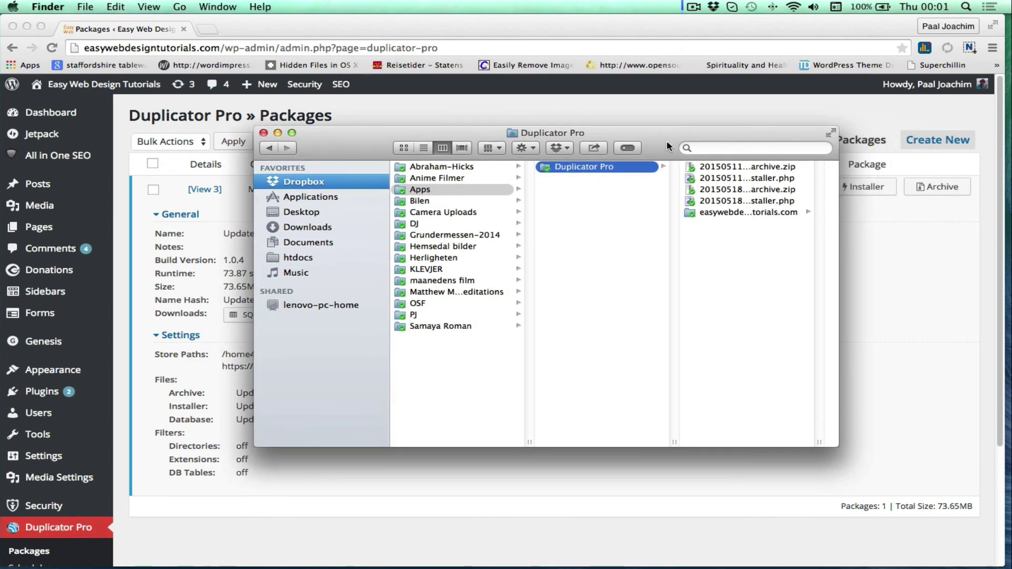
click(716, 168)
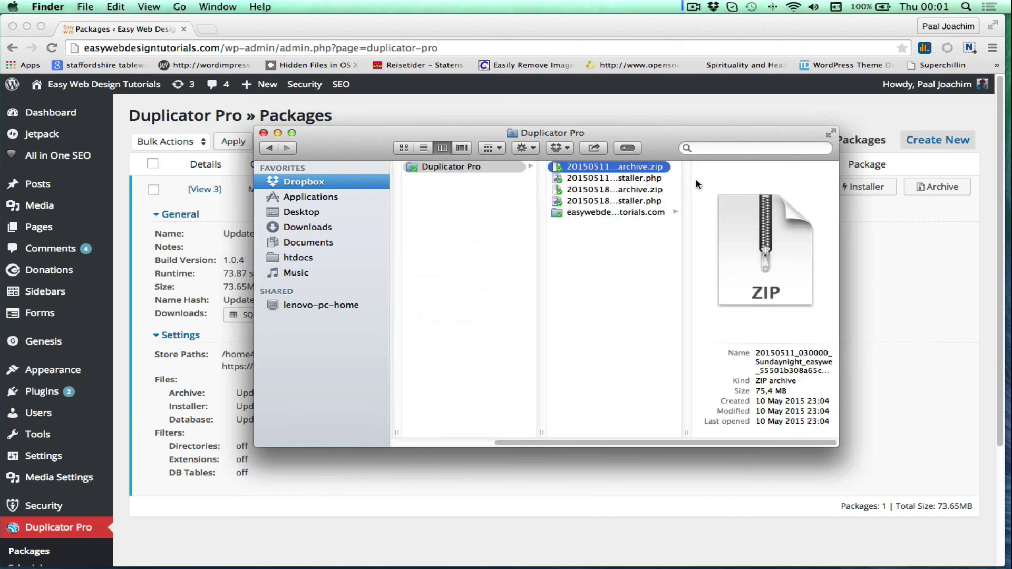
click(600, 179)
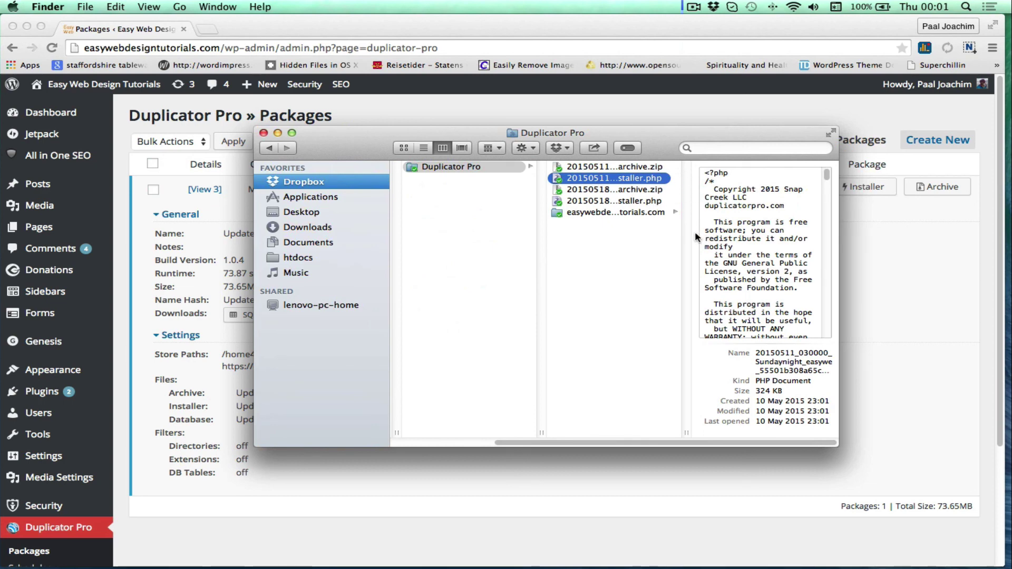
drag(687, 427, 763, 421)
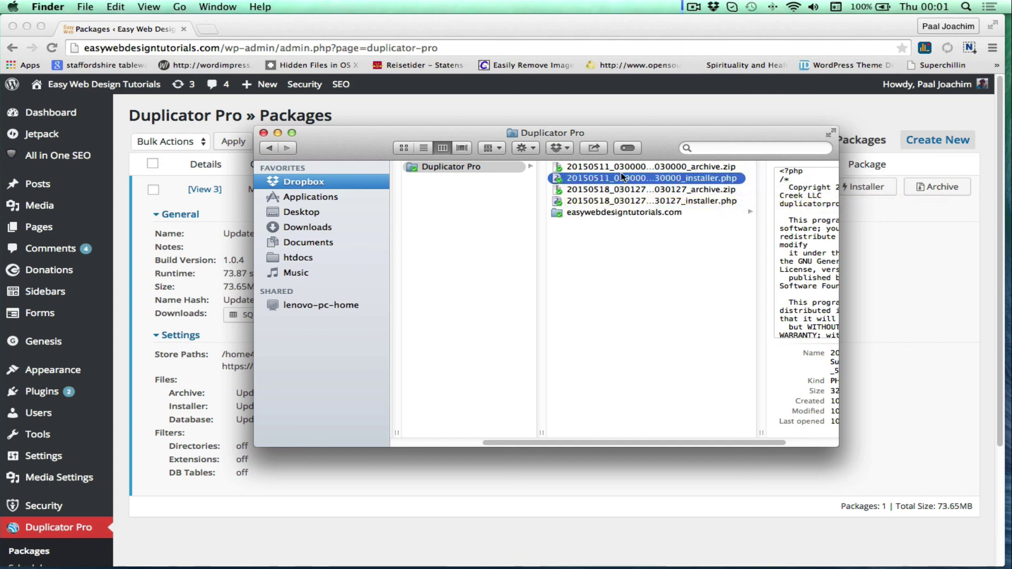
Check the new Updated template archive and installer in easywebdesigntutorials.com, then minimize Finder
click(605, 213)
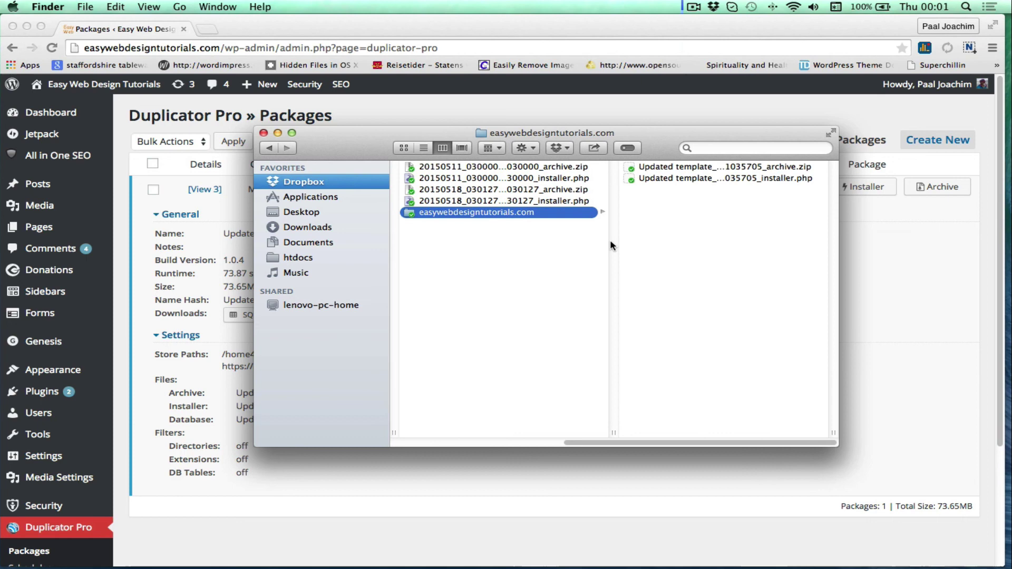
click(681, 168)
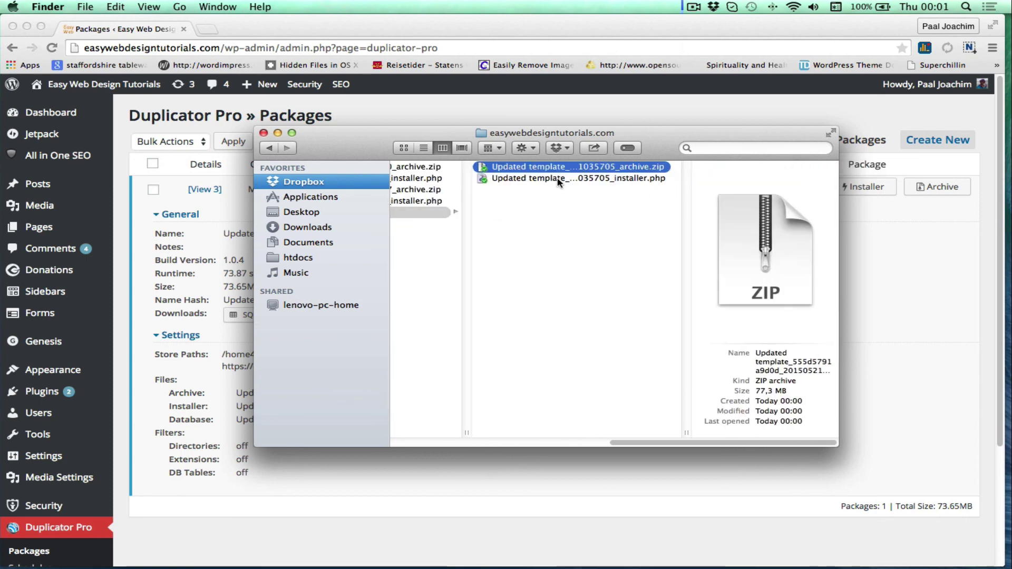
click(612, 179)
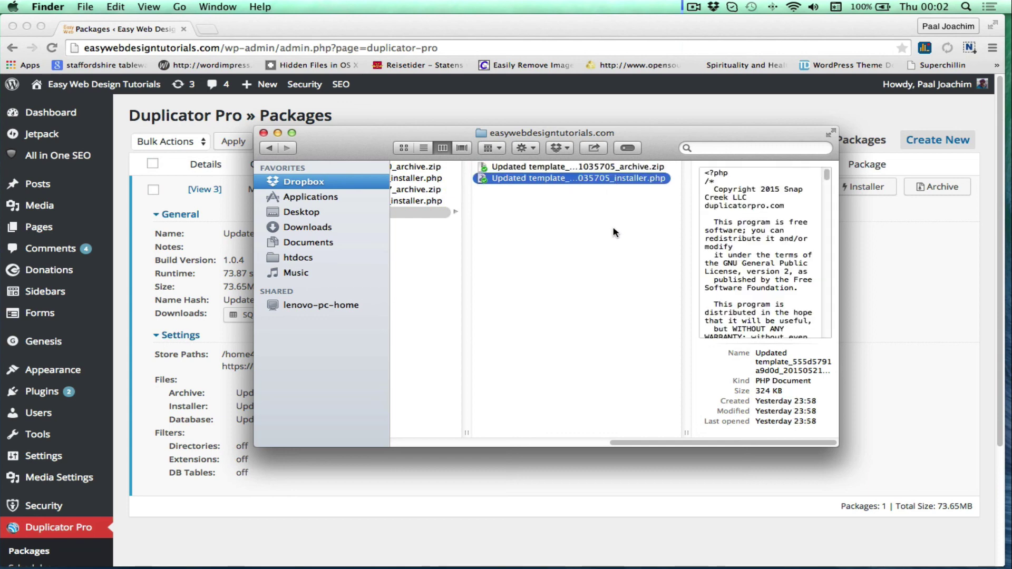
click(277, 133)
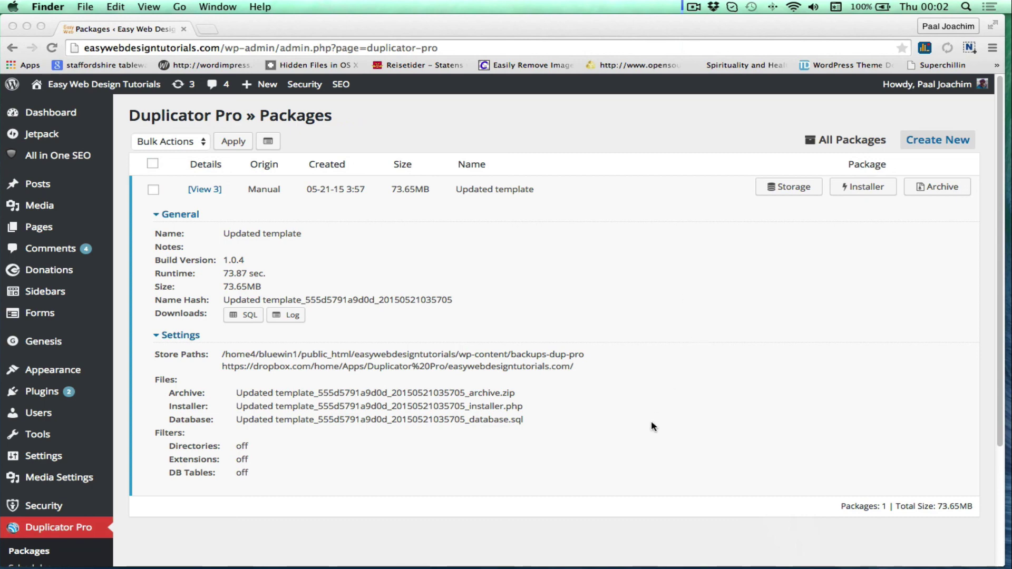
scroll(621, 452, down, 4)
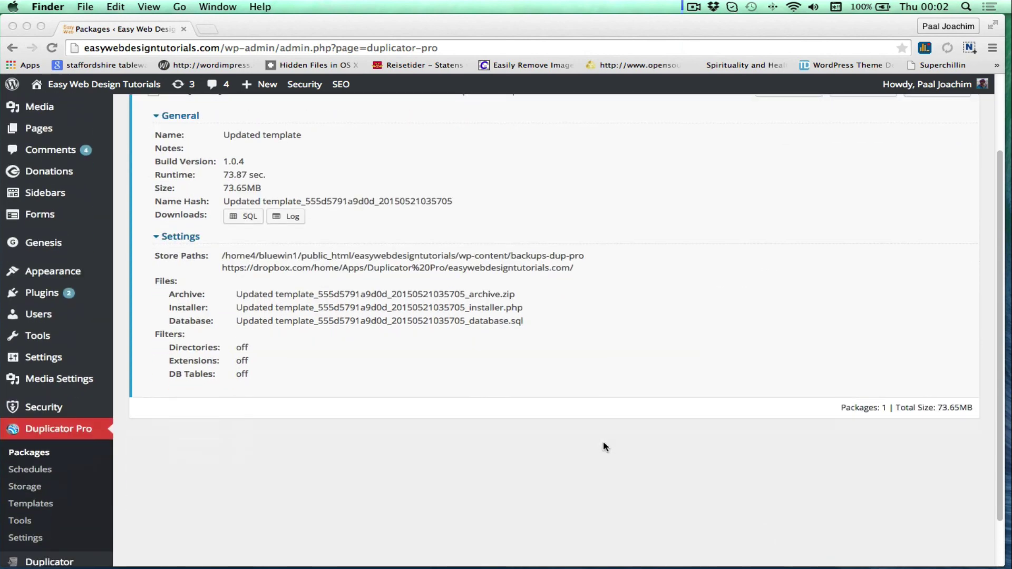
scroll(612, 443, down, 2)
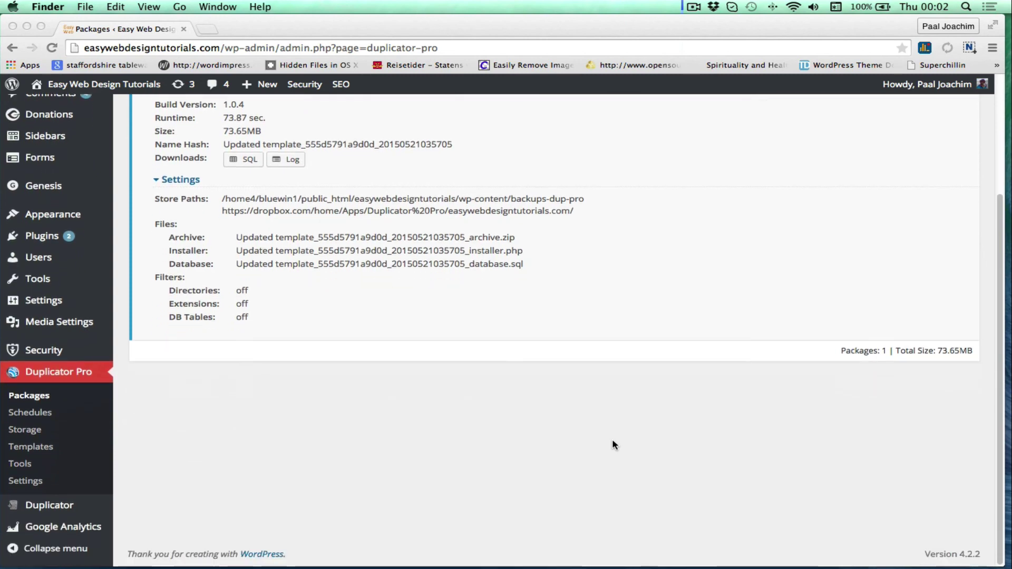
scroll(612, 445, up, 1)
scroll(612, 444, up, 1)
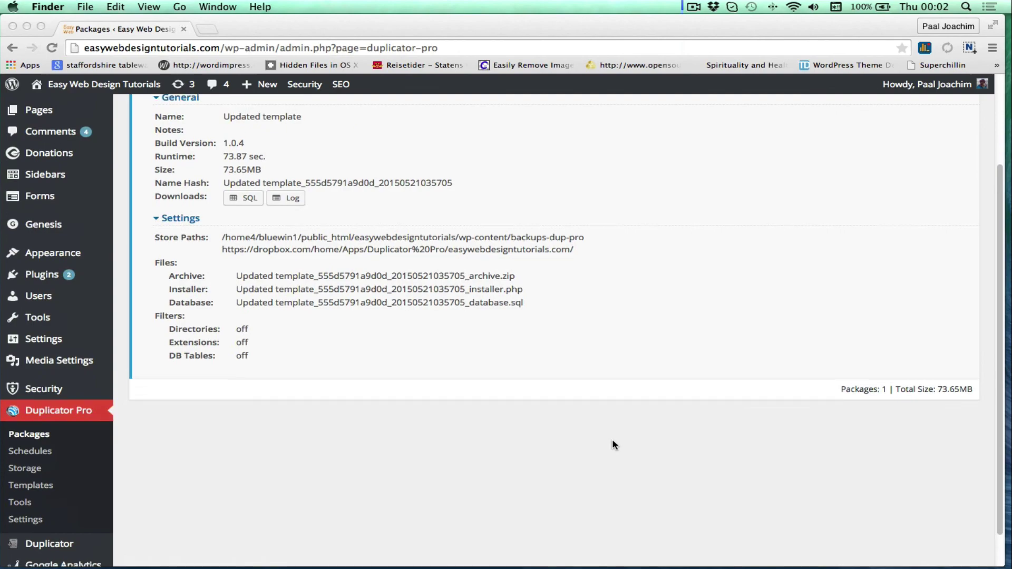